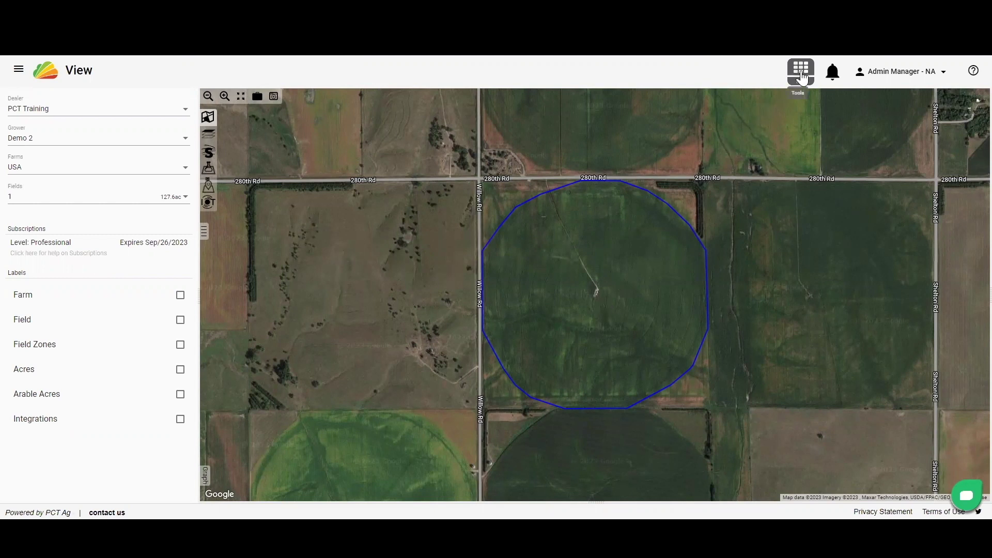
Open the Data Edit tool and list the archived data sets for all operation types.
click(802, 77)
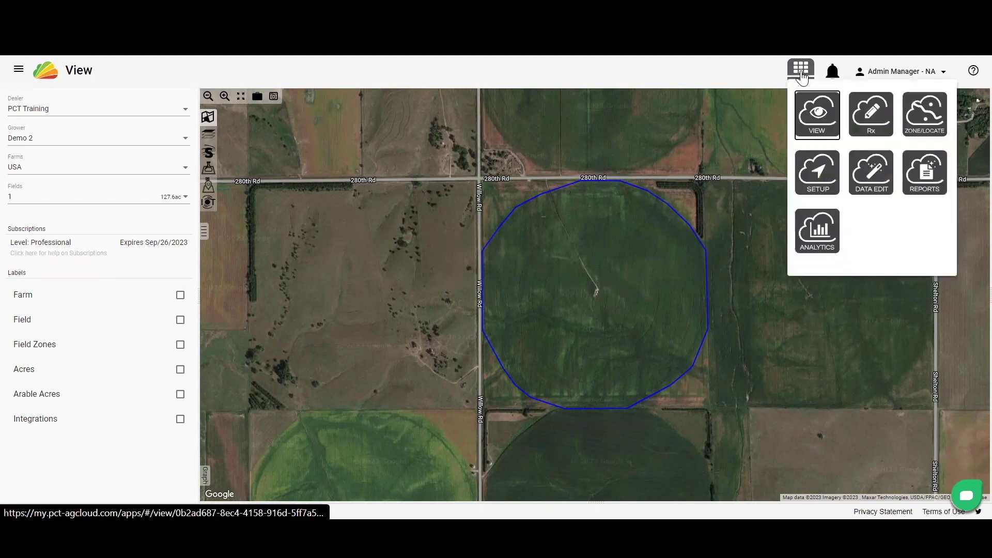
click(864, 178)
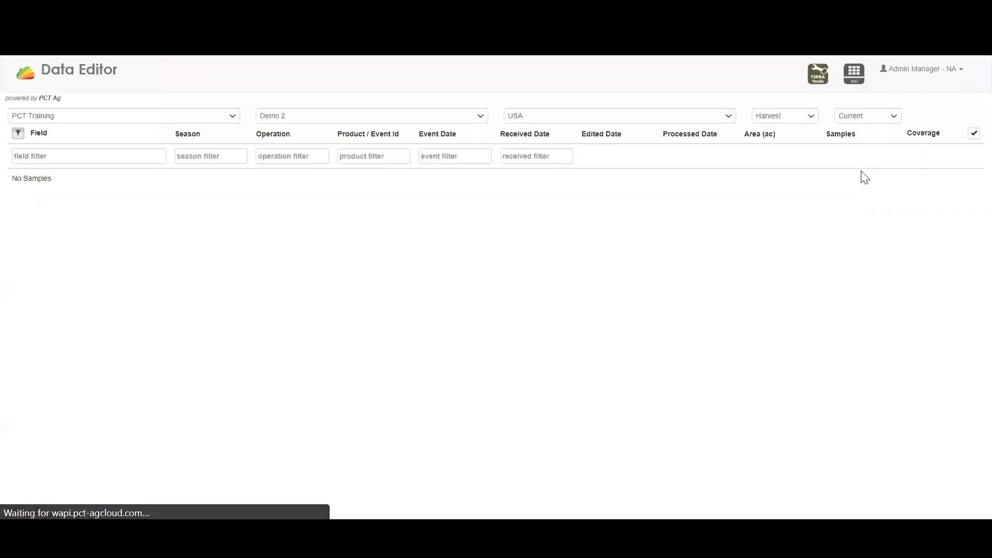
click(860, 123)
click(856, 144)
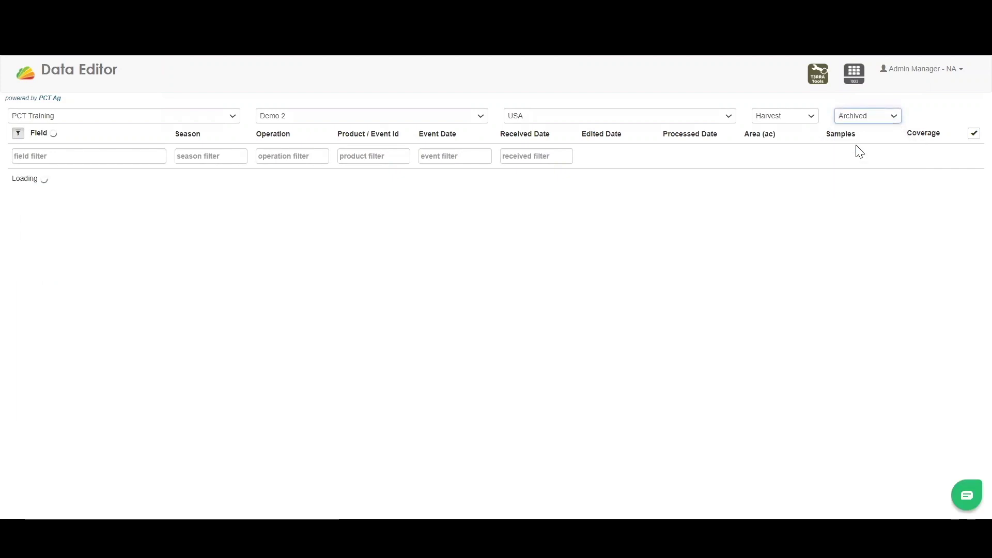
click(809, 116)
click(782, 227)
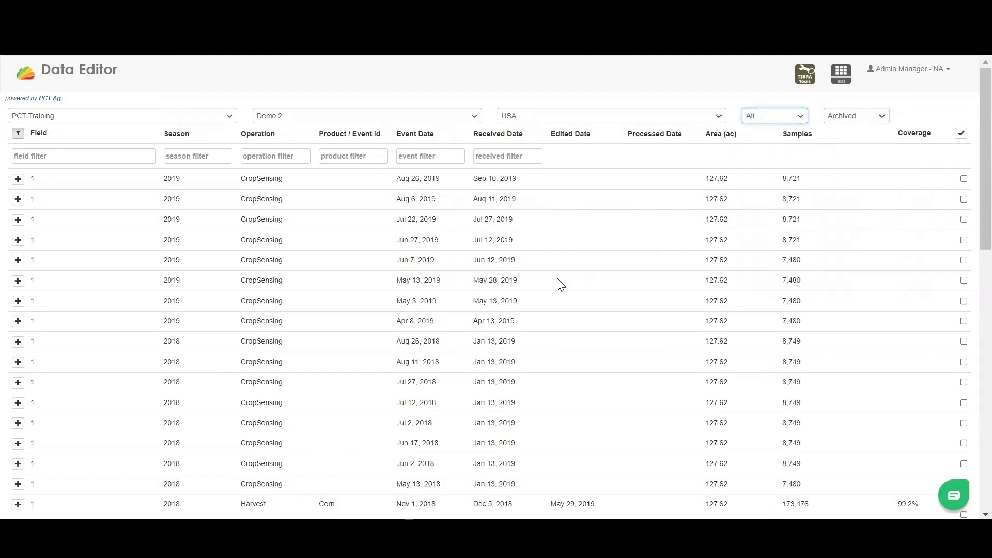
Expand the 2018 corn Harvest record and review the attributes available for its original samples map.
scroll(560, 284, down, 4)
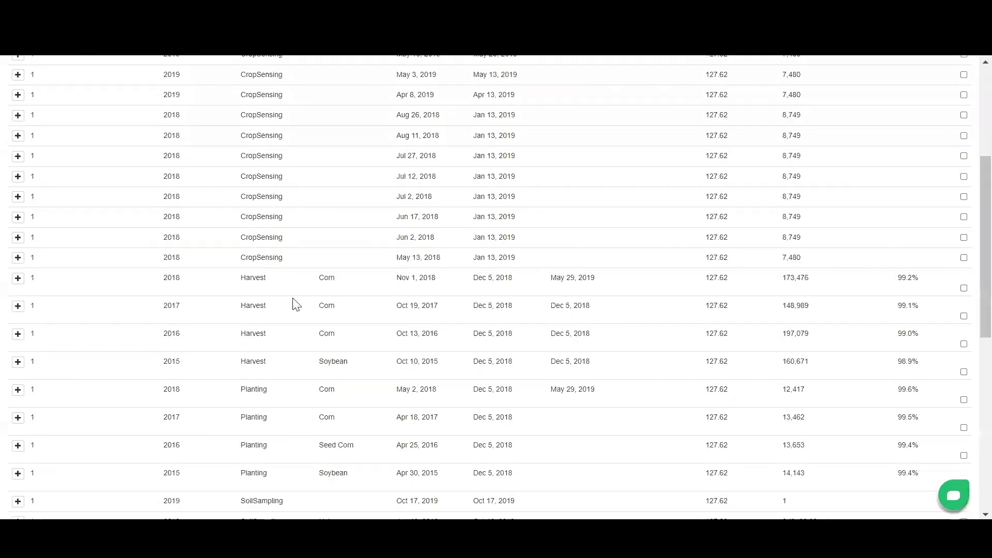
click(17, 281)
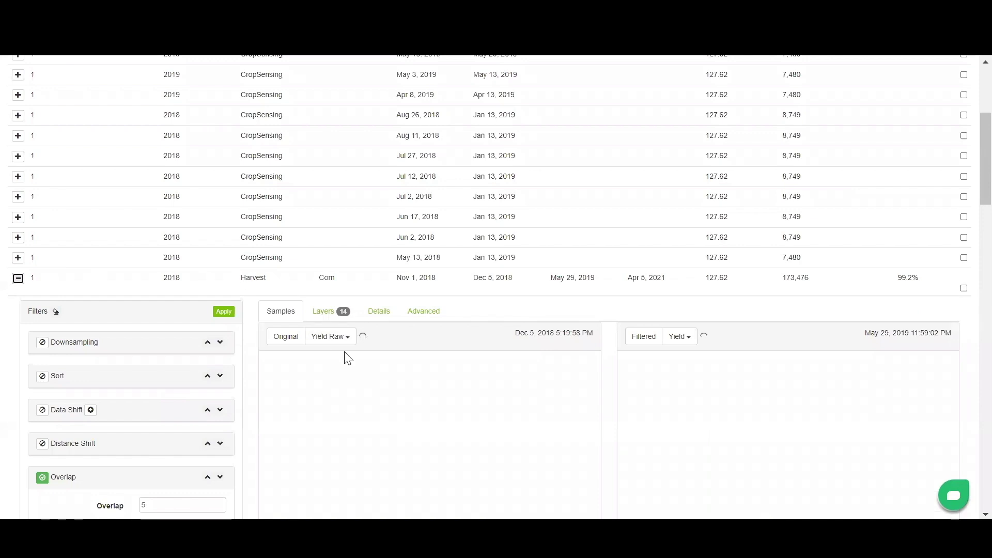
scroll(444, 386, down, 3)
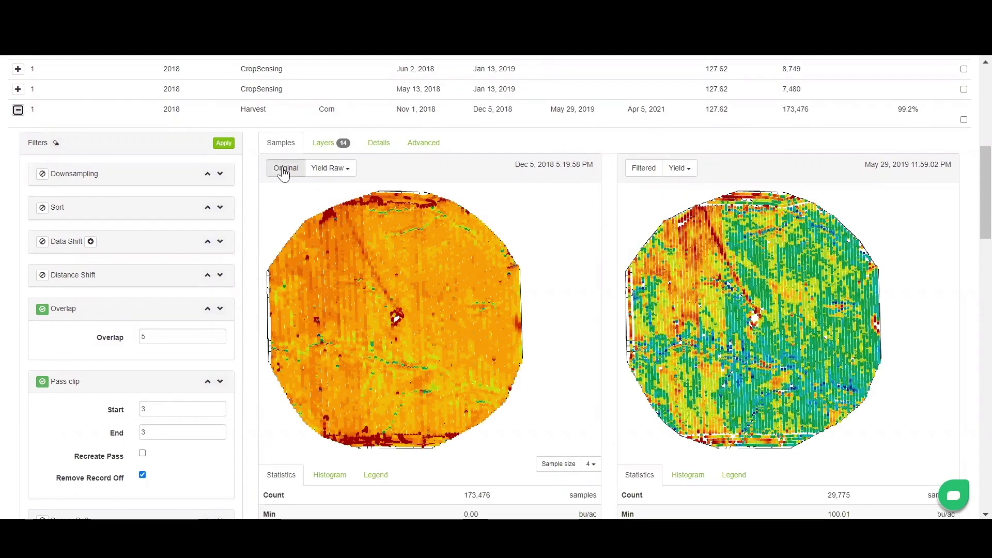
click(350, 168)
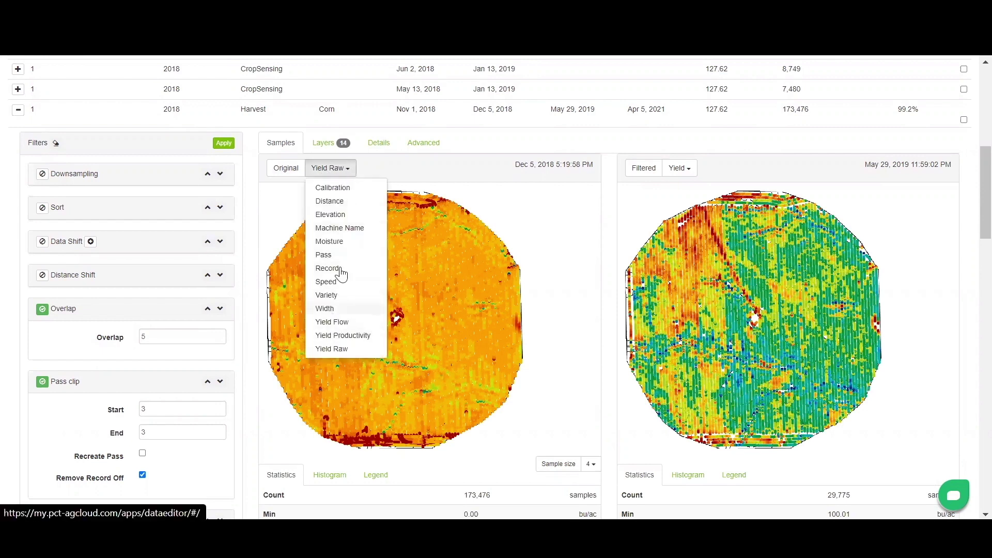
click(348, 166)
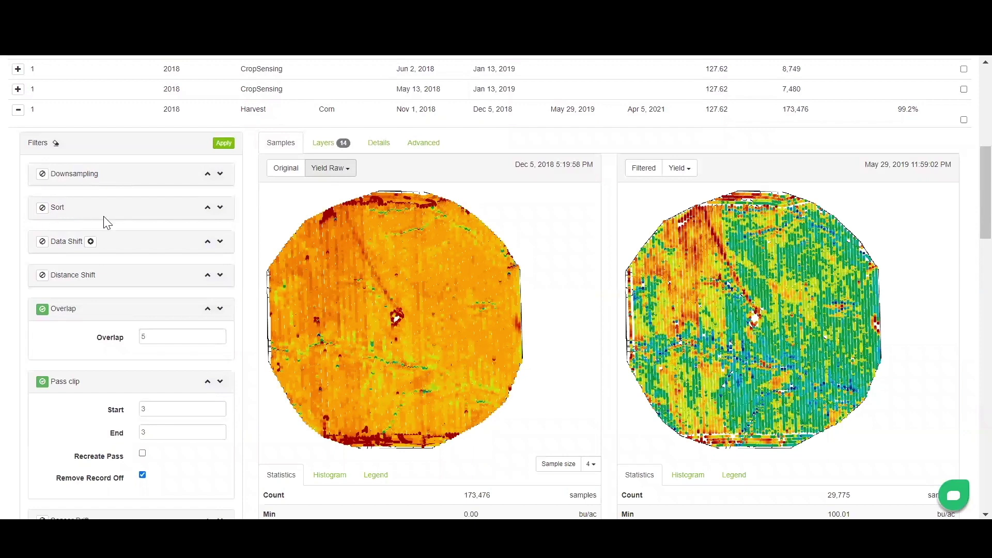
Enable the Data Shift filter and review its attribute choices, keeping Yield Raw selected.
click(42, 242)
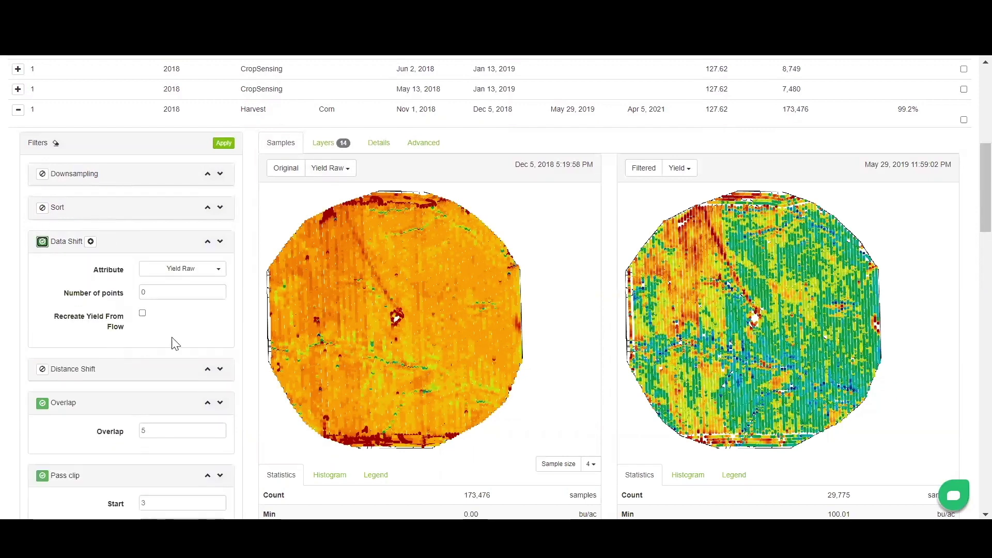
click(224, 275)
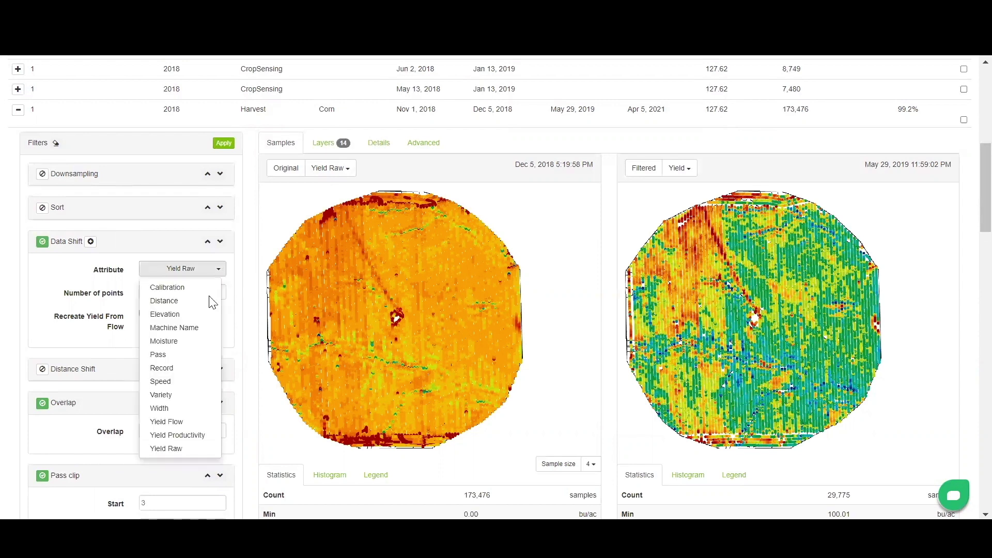
click(203, 270)
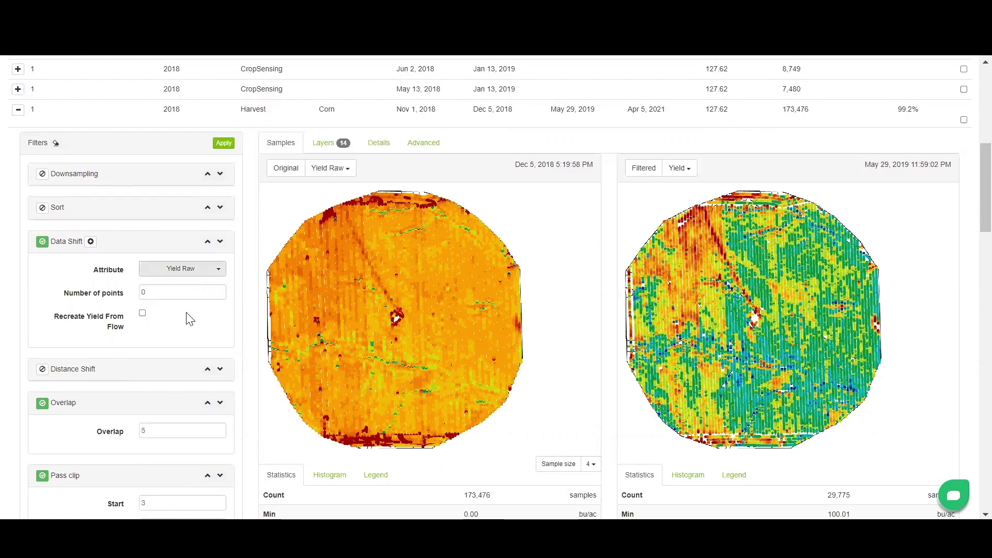
Enable the Distance Shift filter for the 2018 corn harvest data.
scroll(189, 319, down, 1)
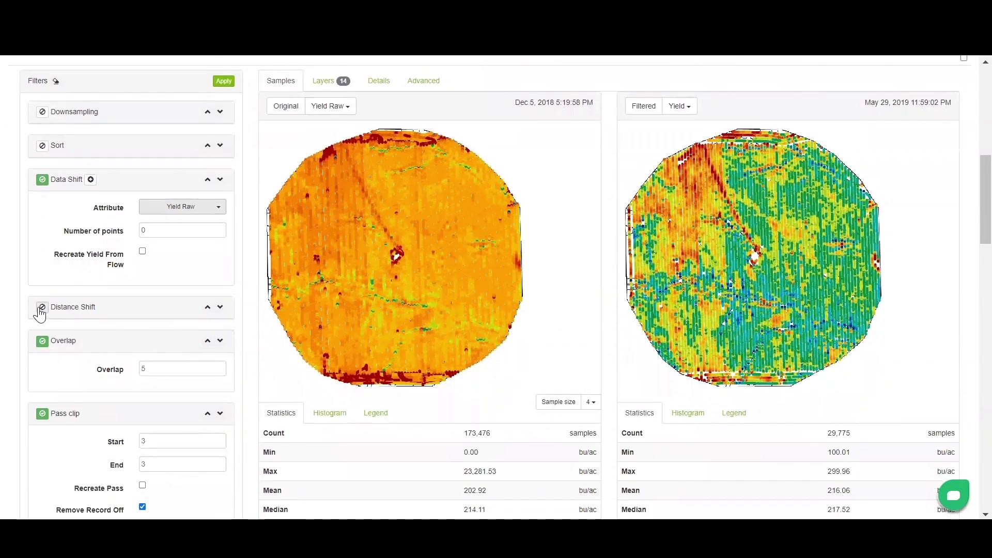
click(41, 308)
scroll(39, 315, down, 1)
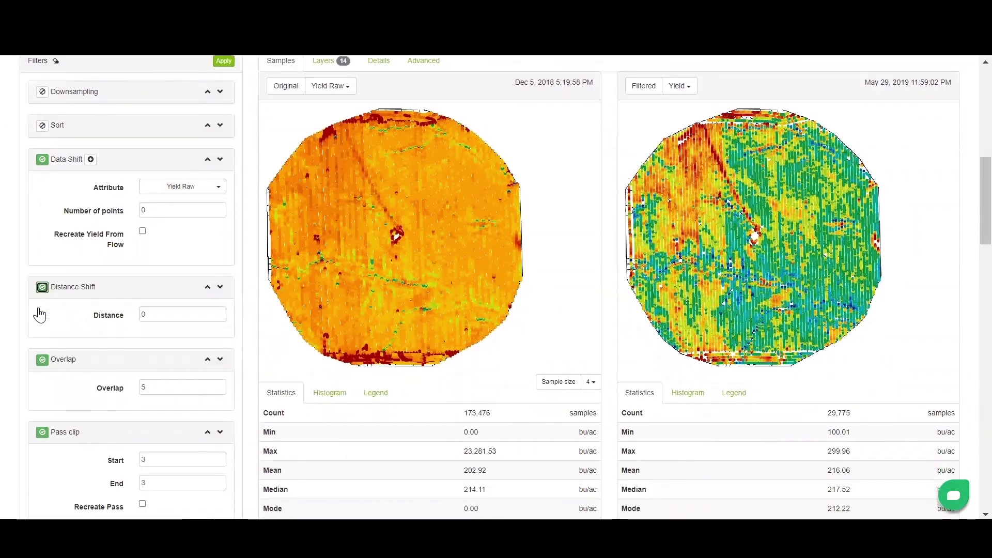
scroll(40, 315, down, 1)
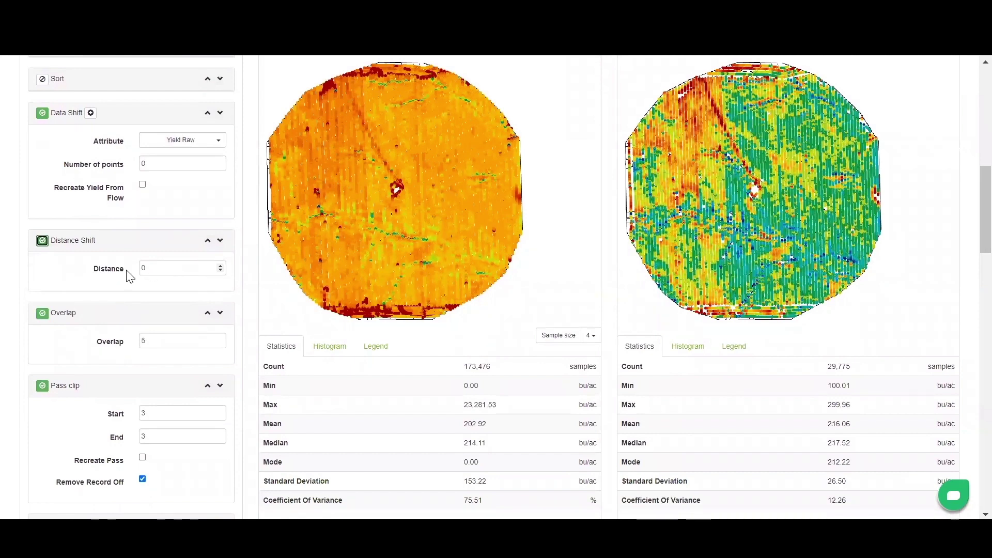
Enable the Sensor Drift filter and check its Drift Correction and Median options, keeping Additive and Medium.
scroll(71, 274, down, 3)
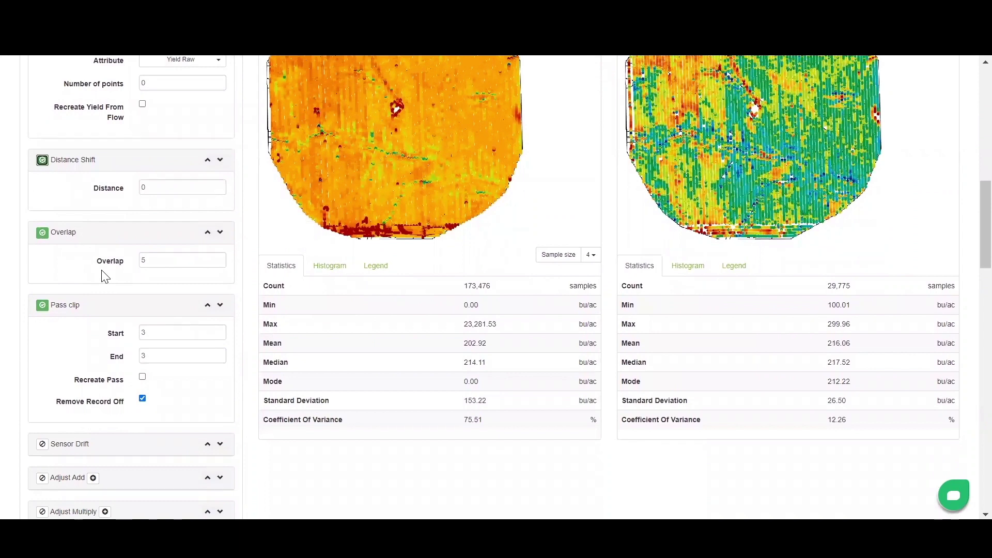
scroll(82, 276, down, 3)
scroll(82, 277, down, 1)
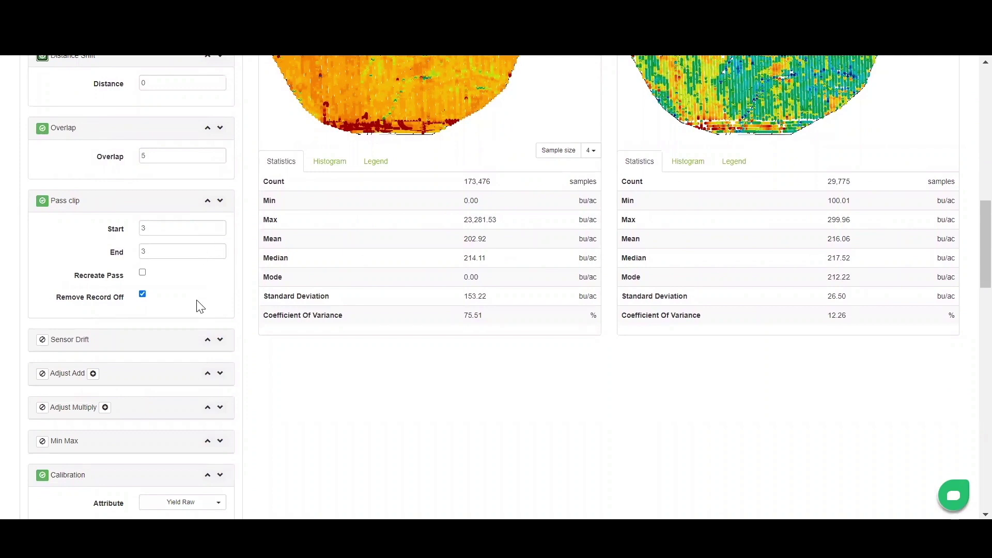
scroll(201, 306, down, 2)
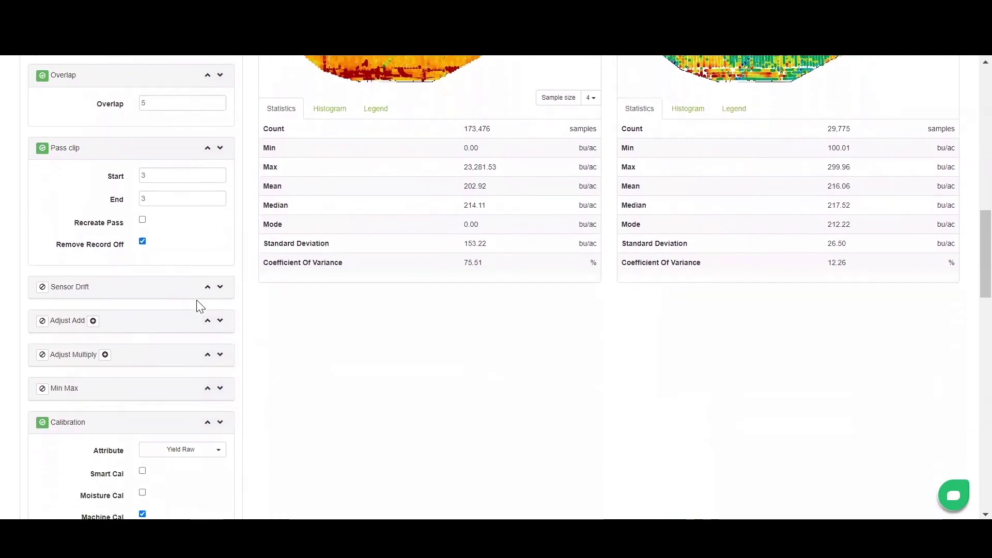
click(42, 288)
scroll(50, 347, down, 1)
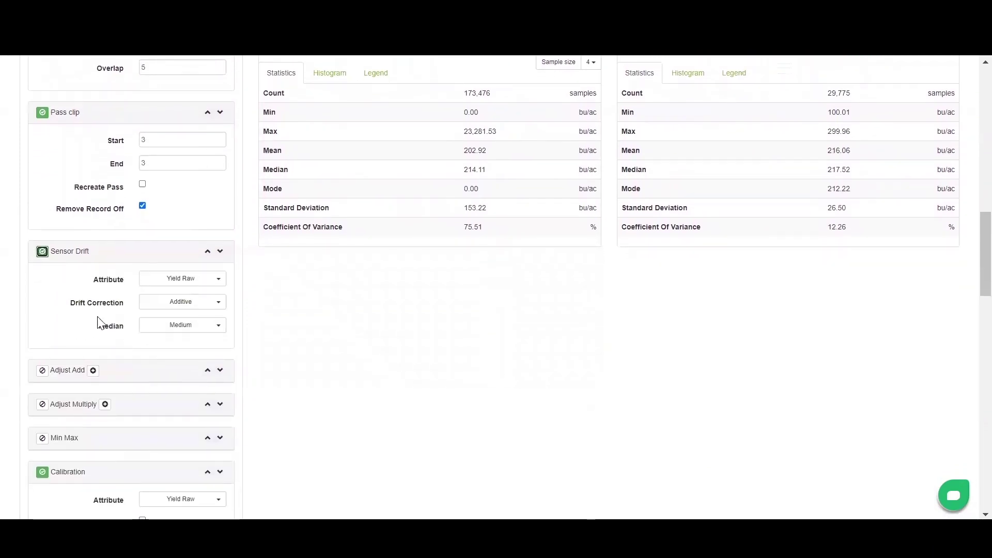
click(216, 306)
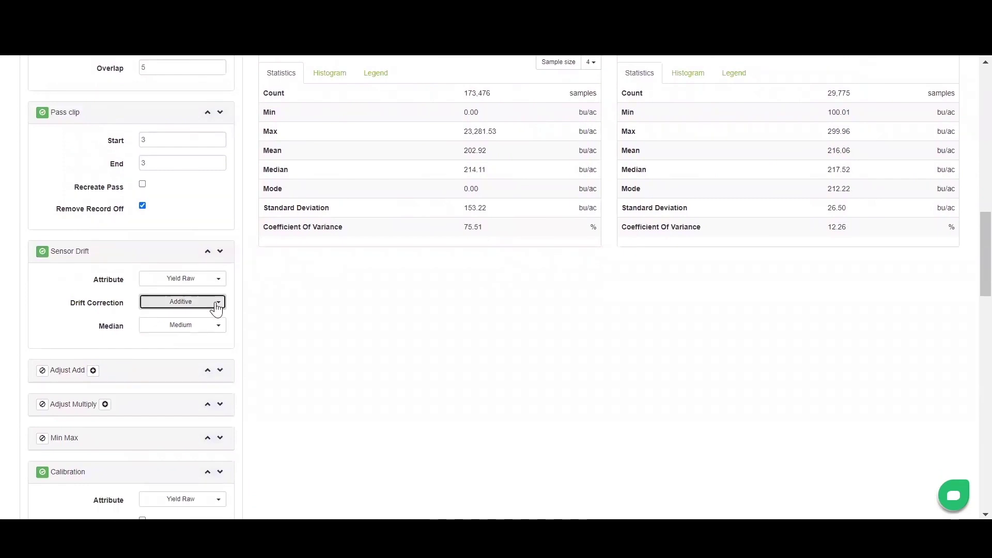
click(216, 307)
click(216, 331)
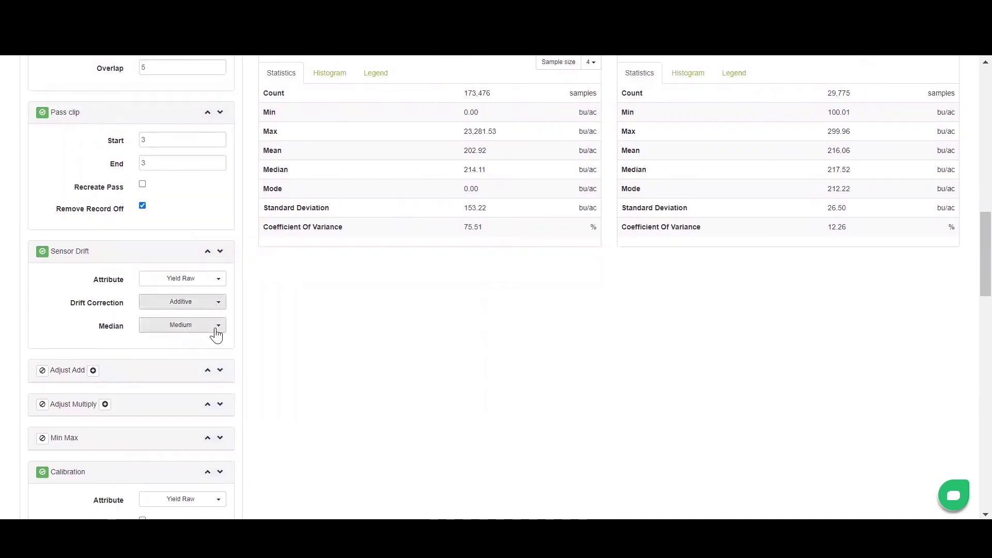
click(216, 331)
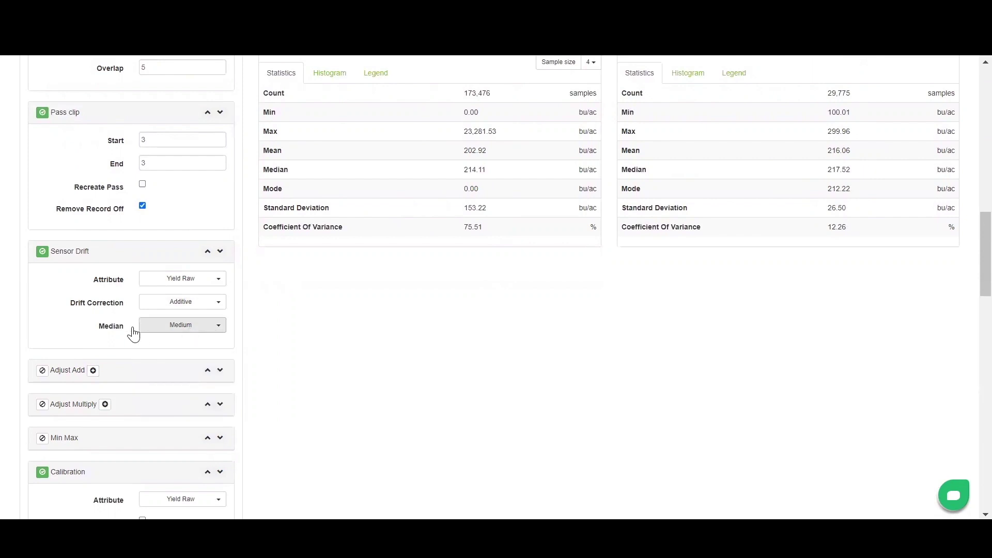
Enable the Adjust Add filter and check its attribute choices, keeping Yield Raw.
scroll(67, 331, down, 1)
scroll(68, 331, down, 1)
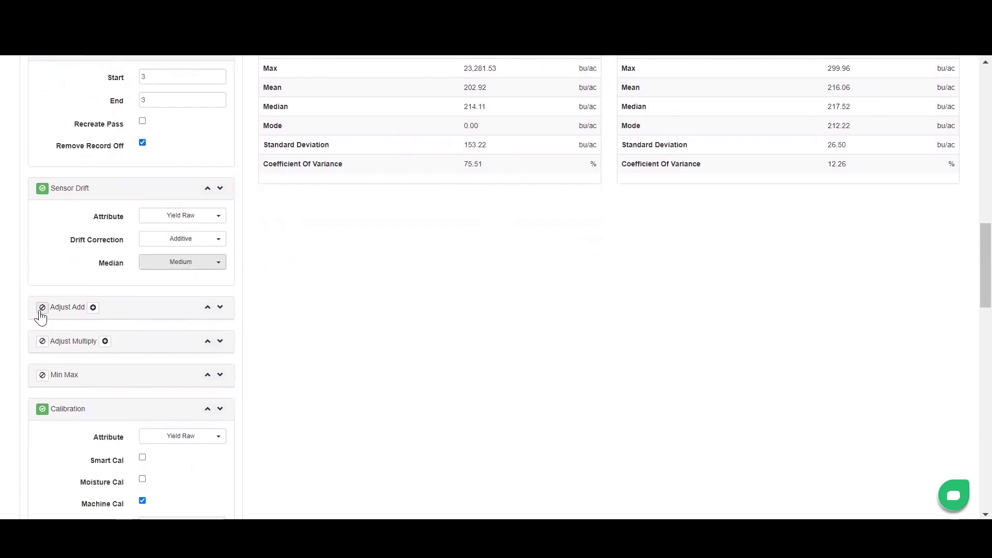
click(42, 311)
scroll(82, 387, down, 1)
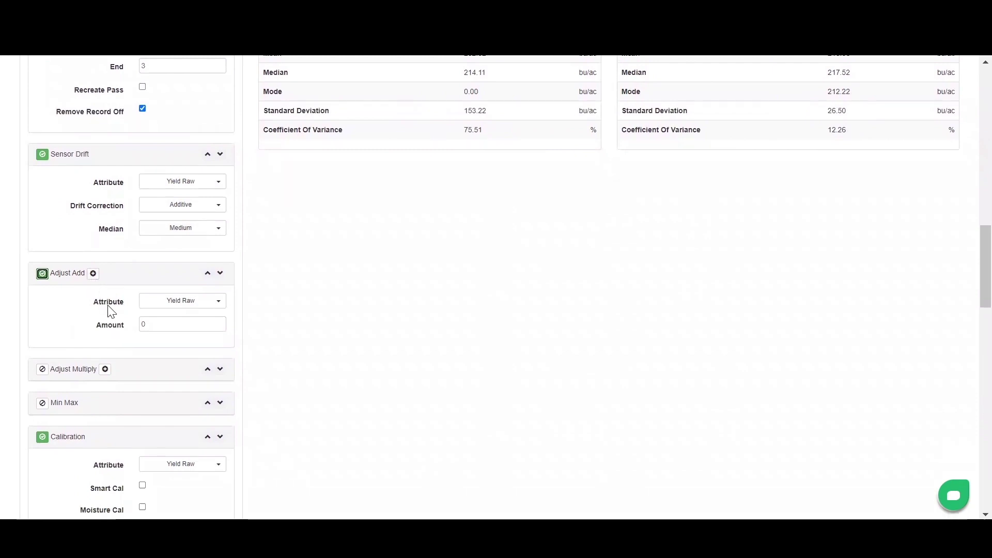
click(219, 309)
click(219, 309)
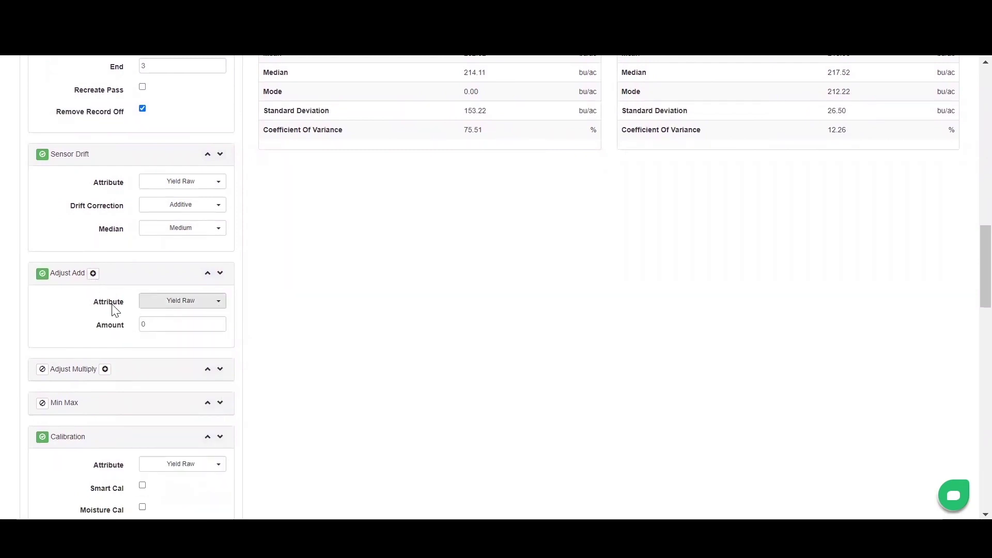
Enable the Adjust Multiply and Min Max filters for the harvest data.
scroll(88, 309, down, 1)
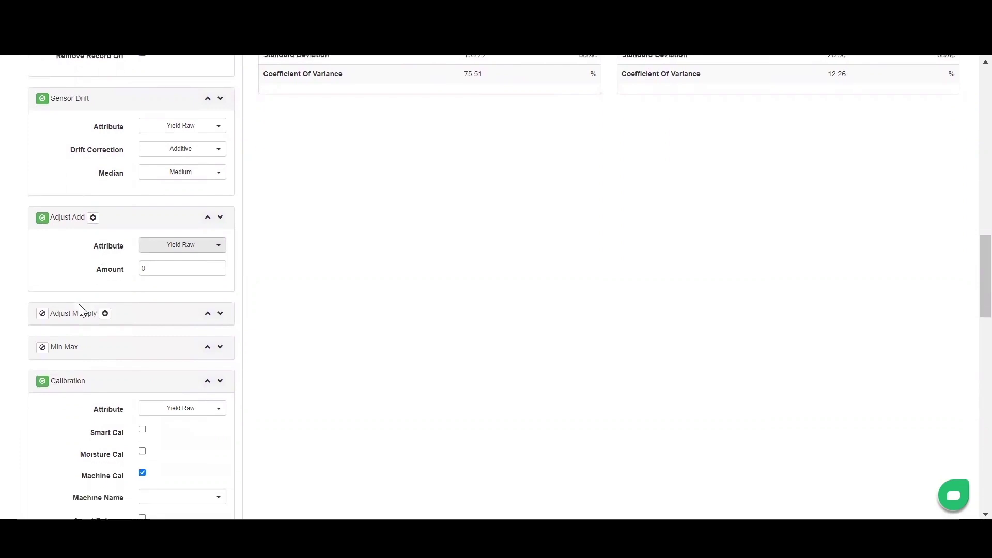
click(40, 316)
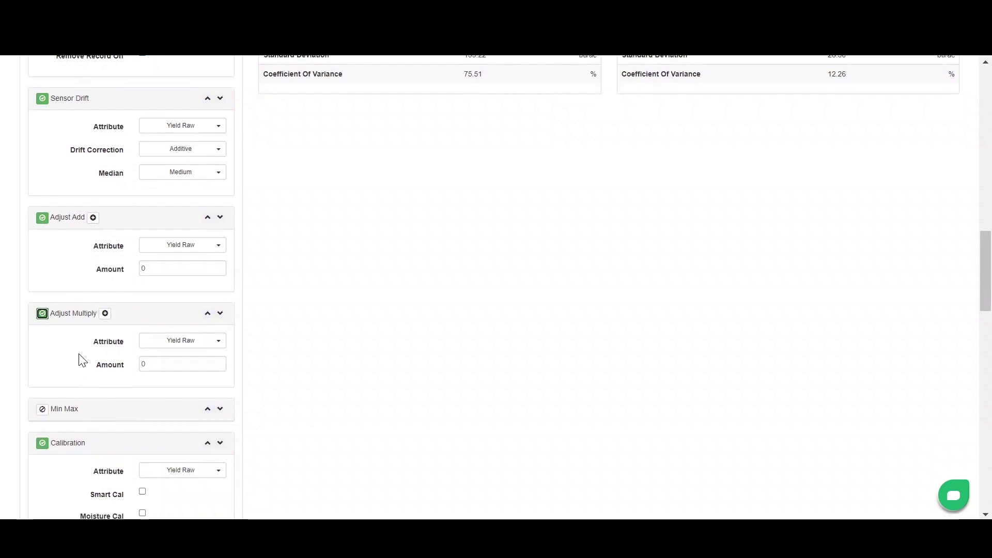
scroll(82, 360, down, 1)
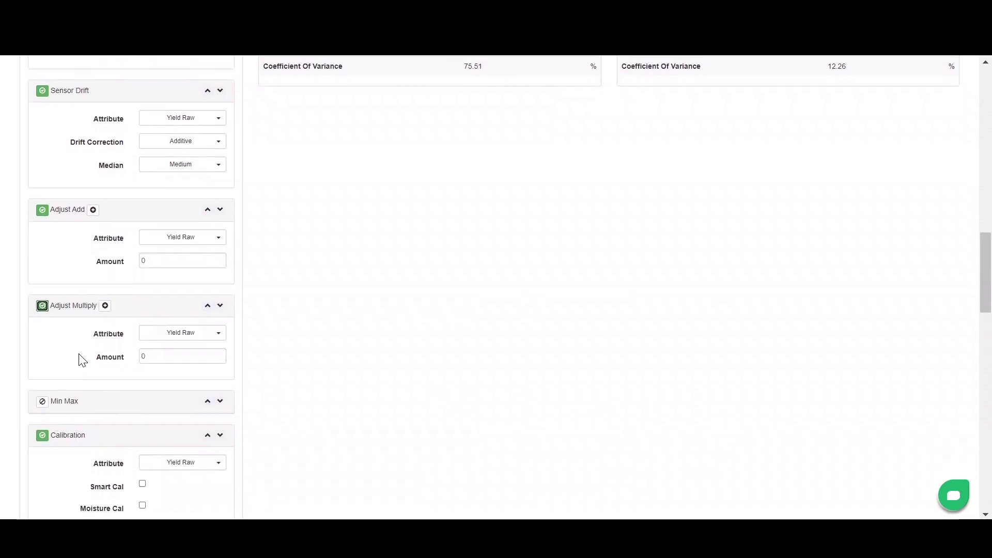
scroll(82, 360, down, 1)
click(41, 372)
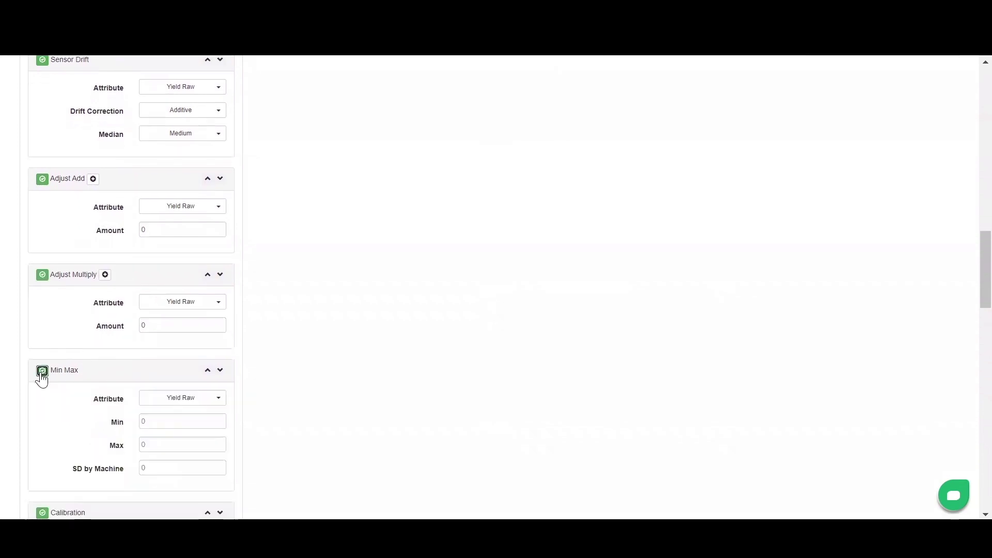
Review the Calibration filter's settings, including the available machine names, and the filters listed below it.
scroll(55, 437, down, 3)
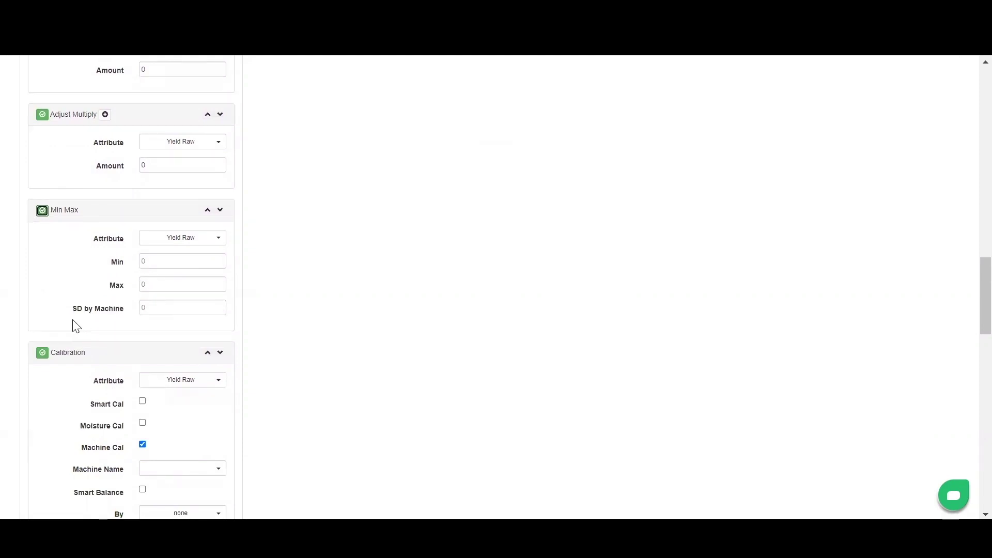
scroll(72, 324, down, 3)
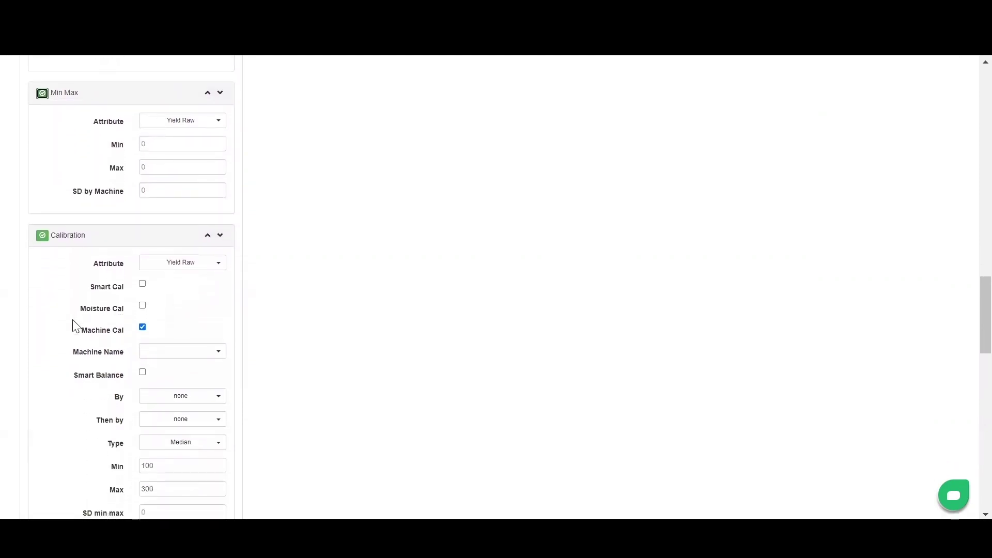
scroll(72, 325, down, 1)
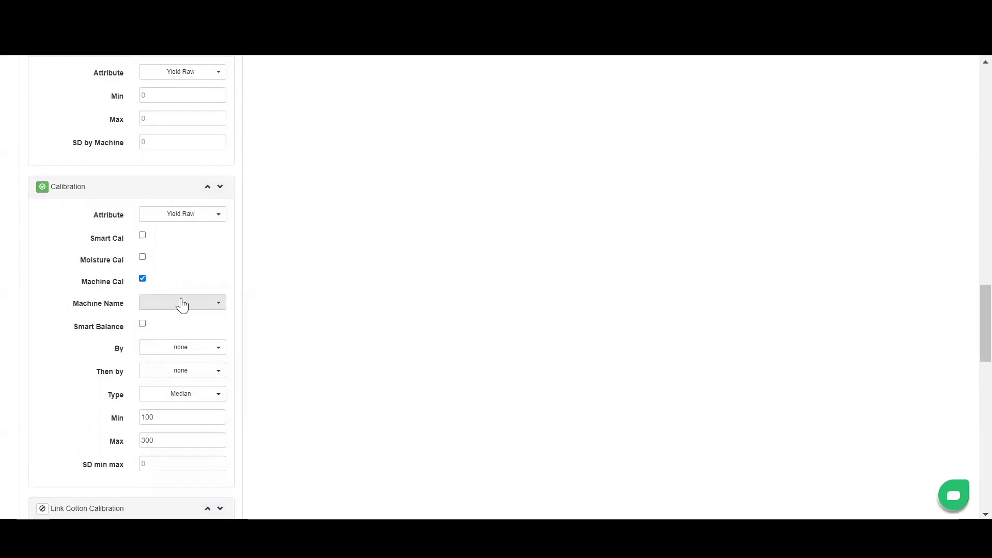
click(223, 304)
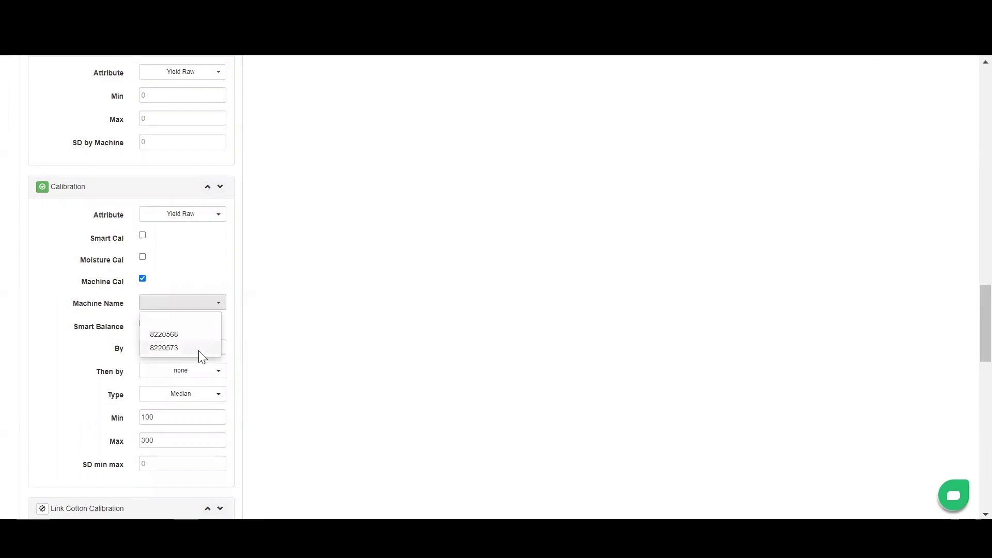
click(209, 311)
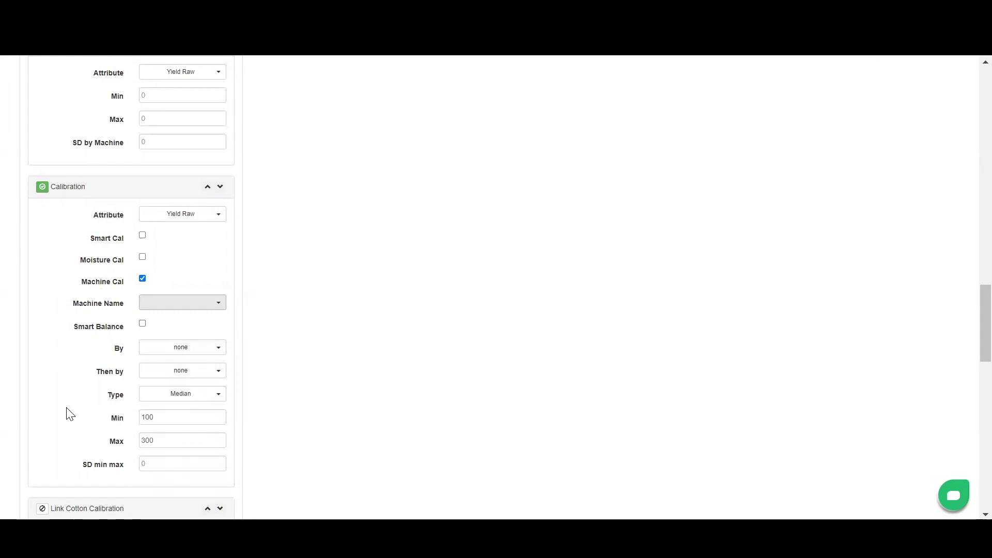
scroll(70, 414, down, 2)
scroll(67, 413, down, 2)
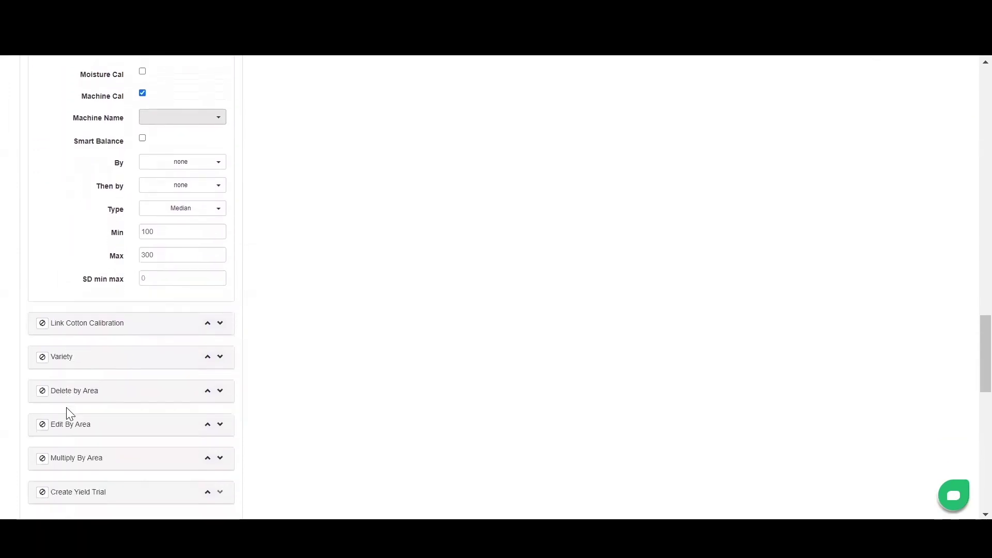
Enable the Link Cotton Calibration and Variety filters for the 2018 corn harvest data.
click(42, 322)
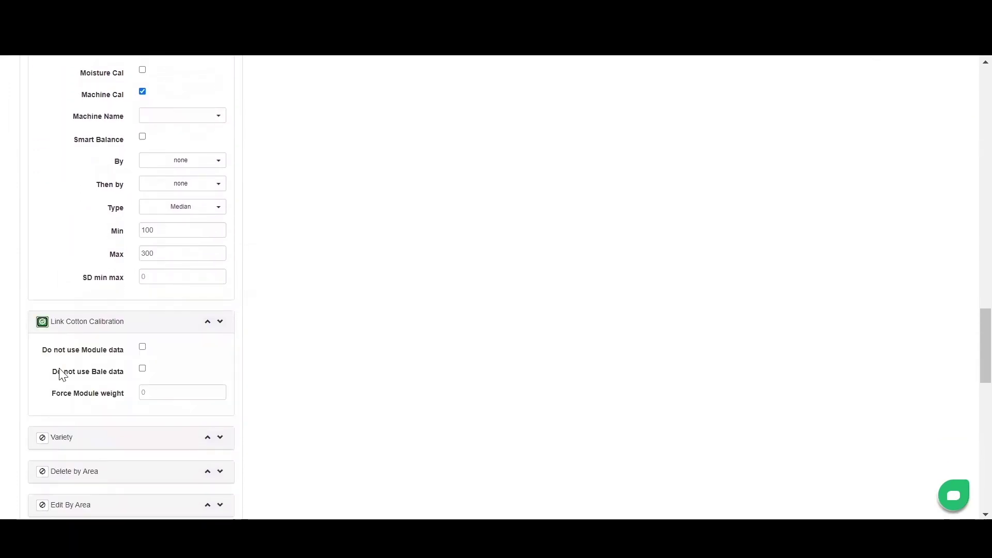
scroll(179, 378, down, 2)
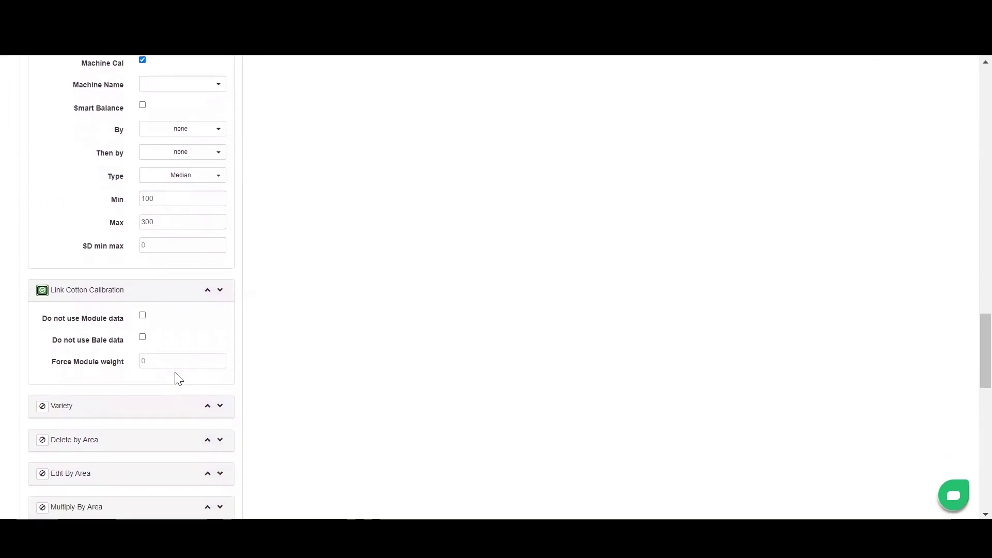
click(41, 357)
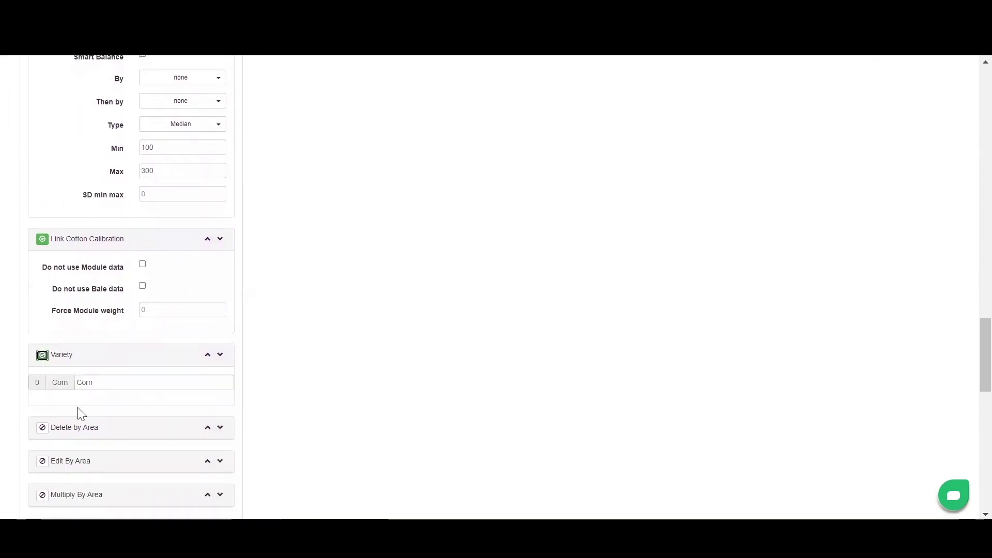
scroll(95, 418, down, 2)
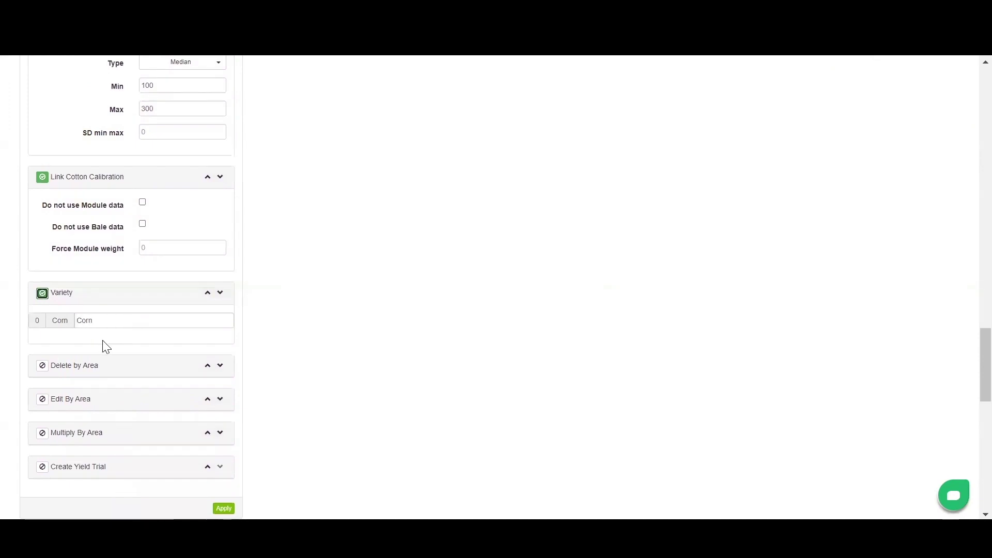
Enable the Delete by Area filter and draw a small square polygon around the dark red spot at the centre of the original yield map.
click(42, 366)
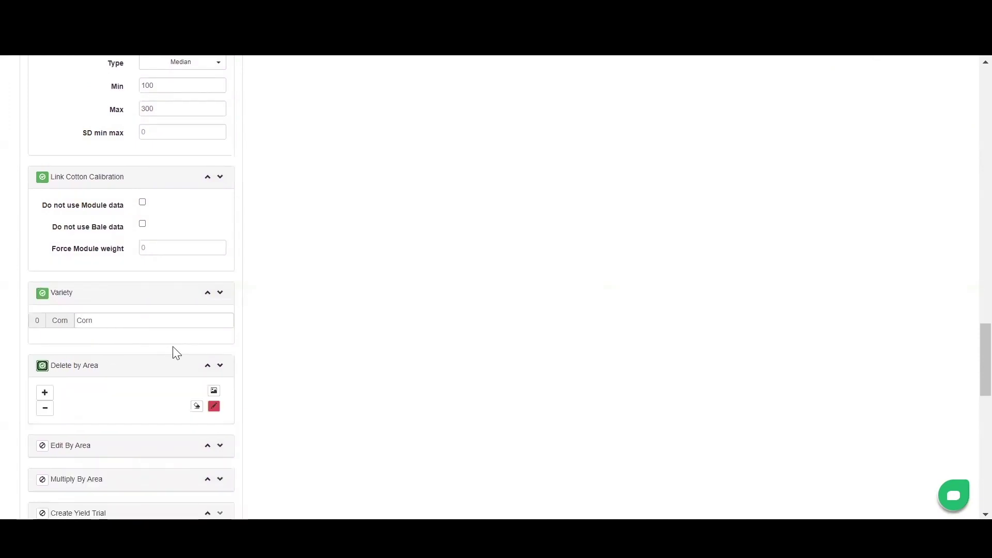
scroll(175, 353, down, 1)
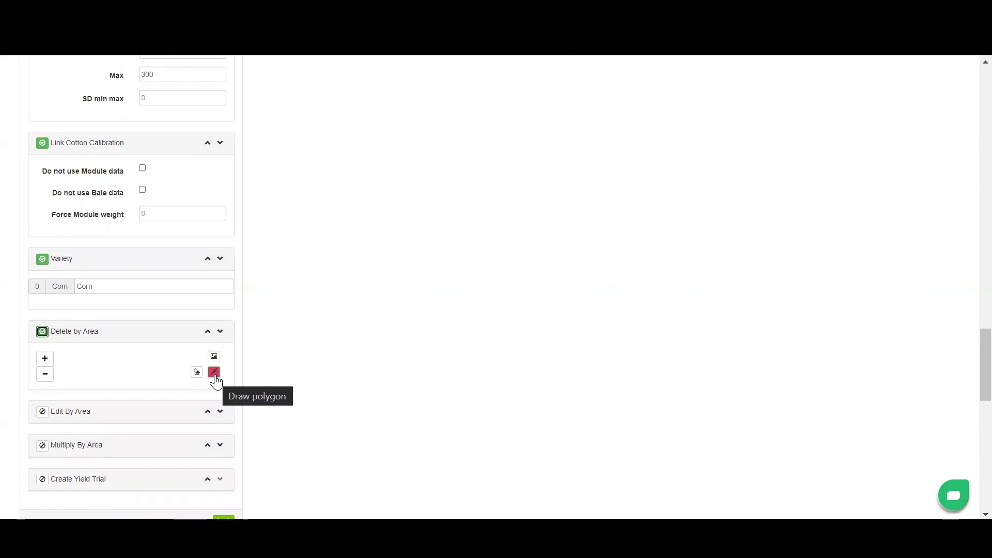
click(215, 378)
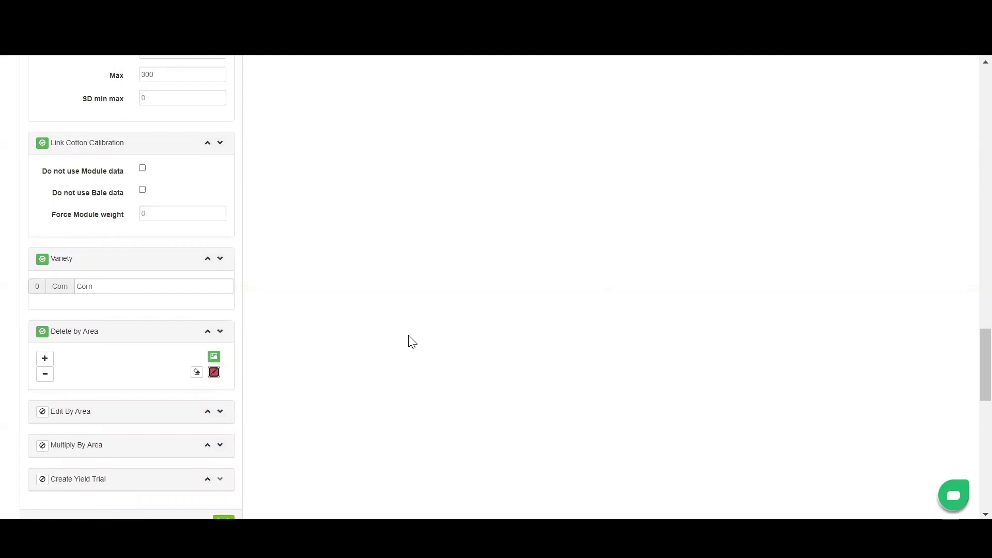
scroll(412, 342, up, 15)
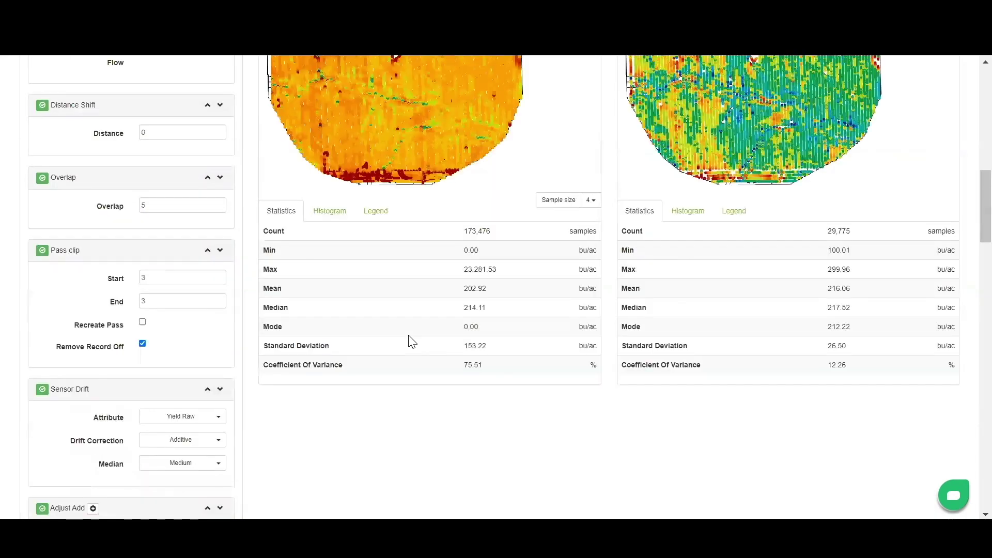
scroll(411, 339, up, 5)
scroll(382, 263, down, 1)
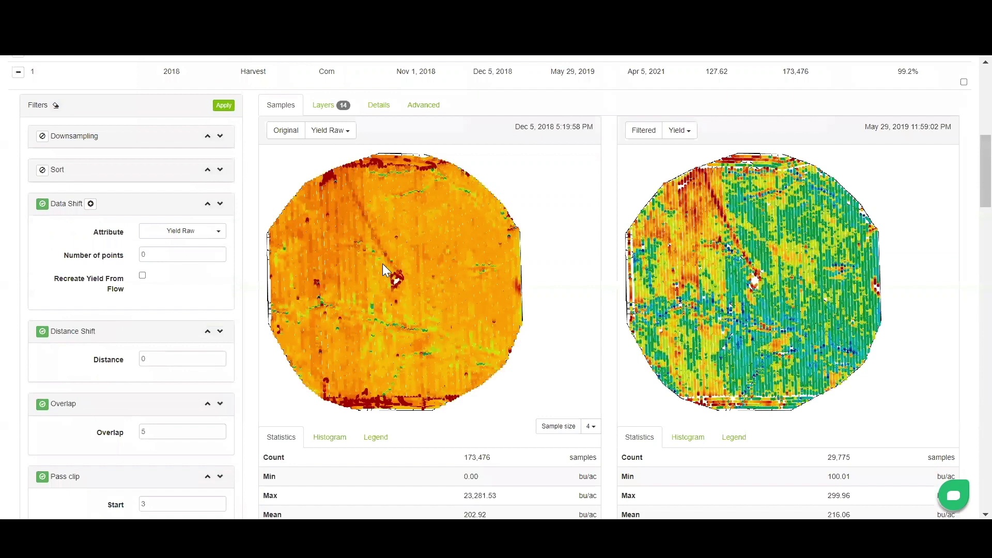
click(382, 293)
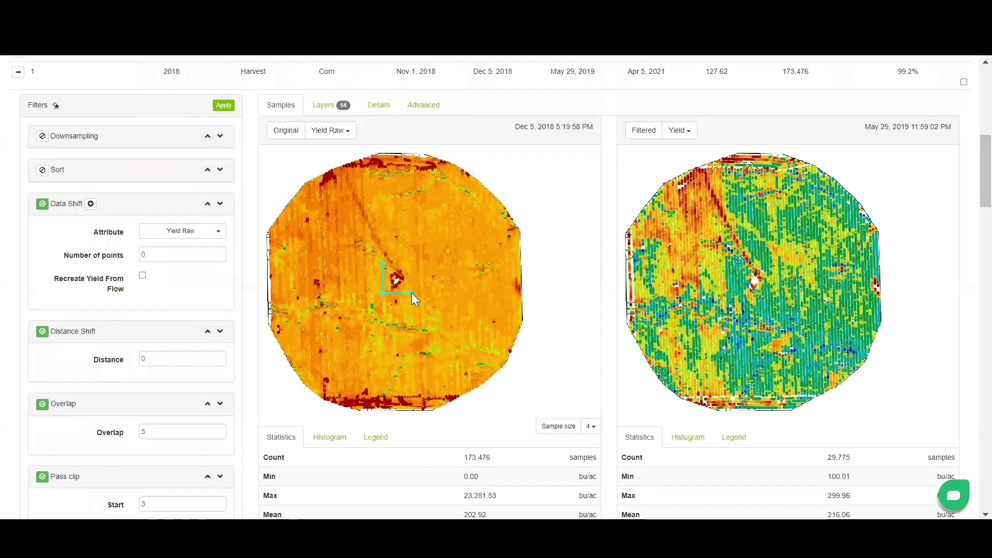
click(412, 264)
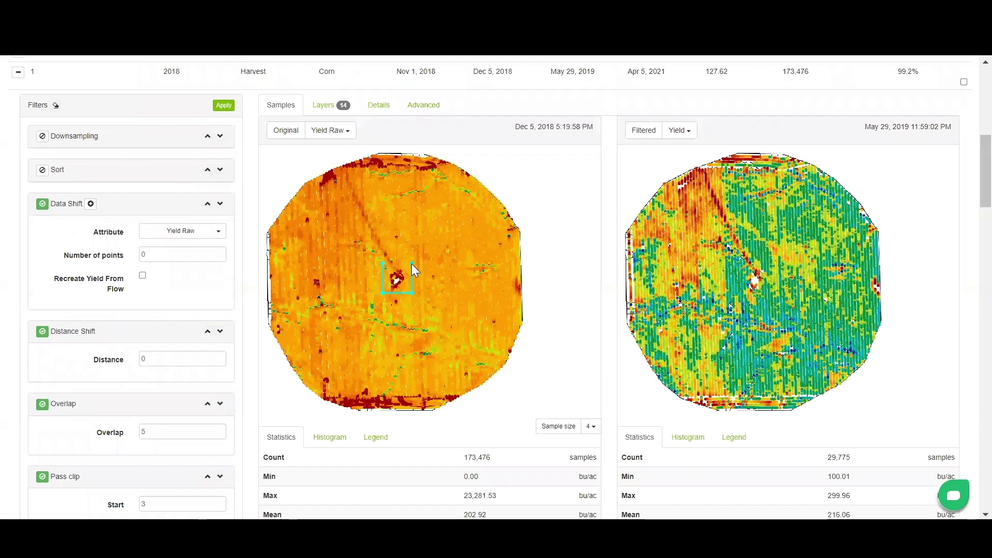
click(383, 264)
scroll(358, 391, down, 1)
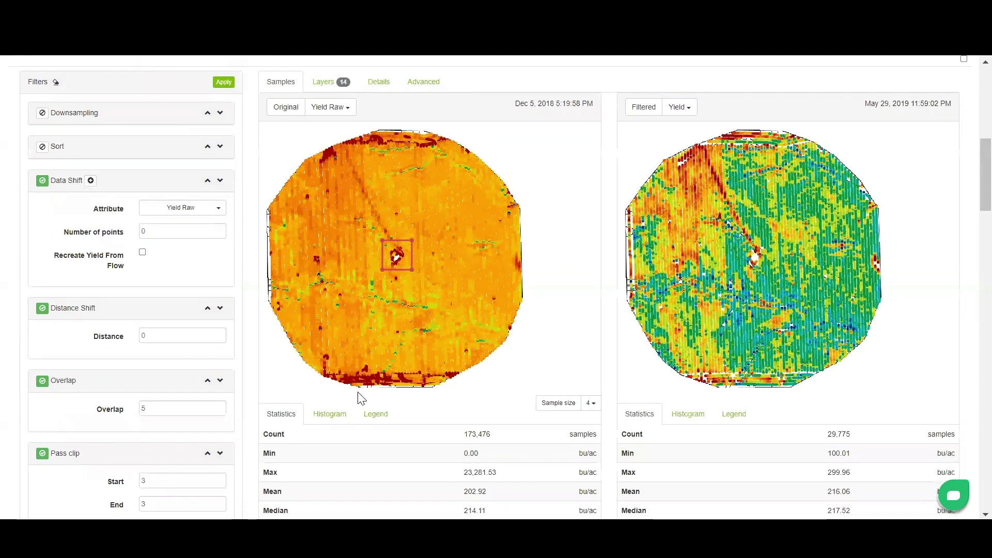
Enable the Edit By Area, Multiply By Area and Create Yield Trial filters.
scroll(362, 398, down, 15)
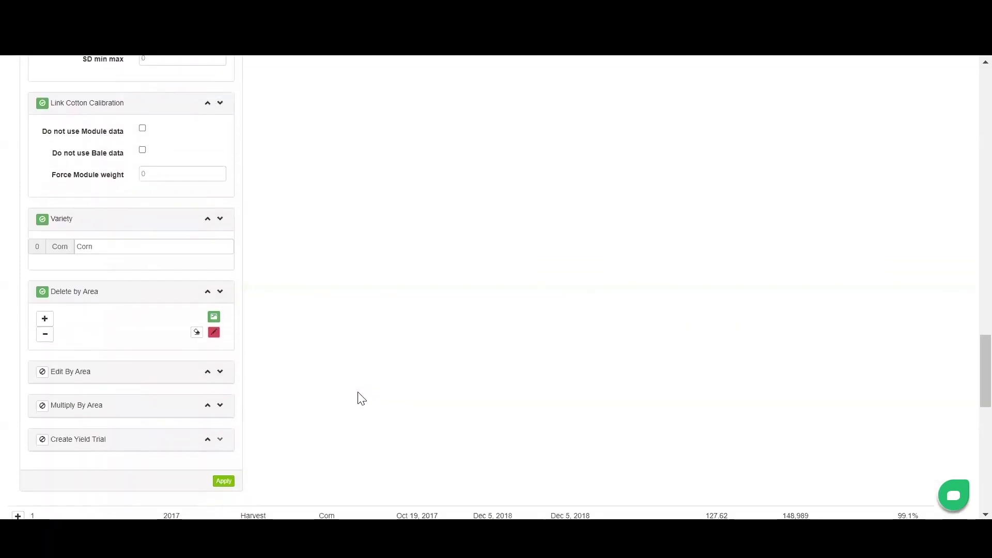
scroll(362, 398, down, 2)
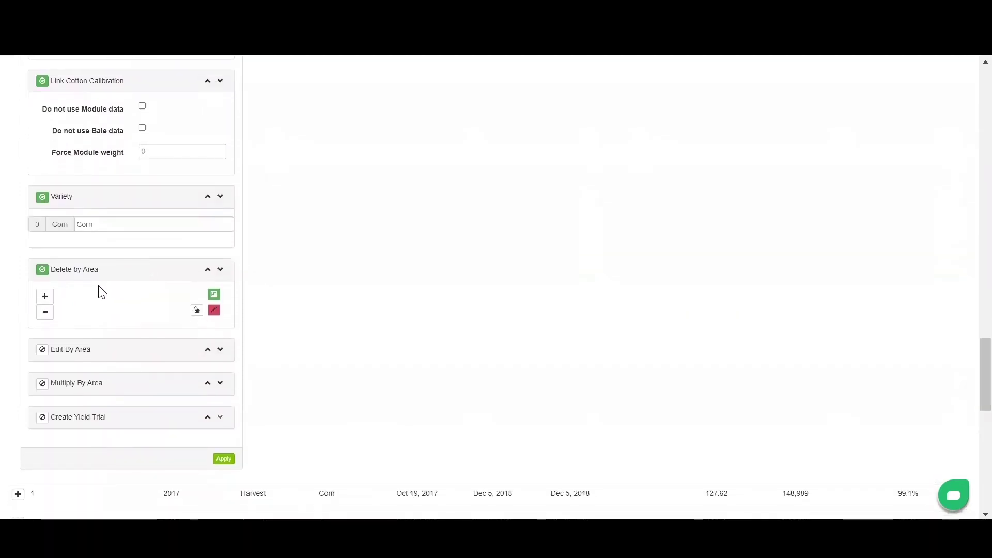
click(43, 350)
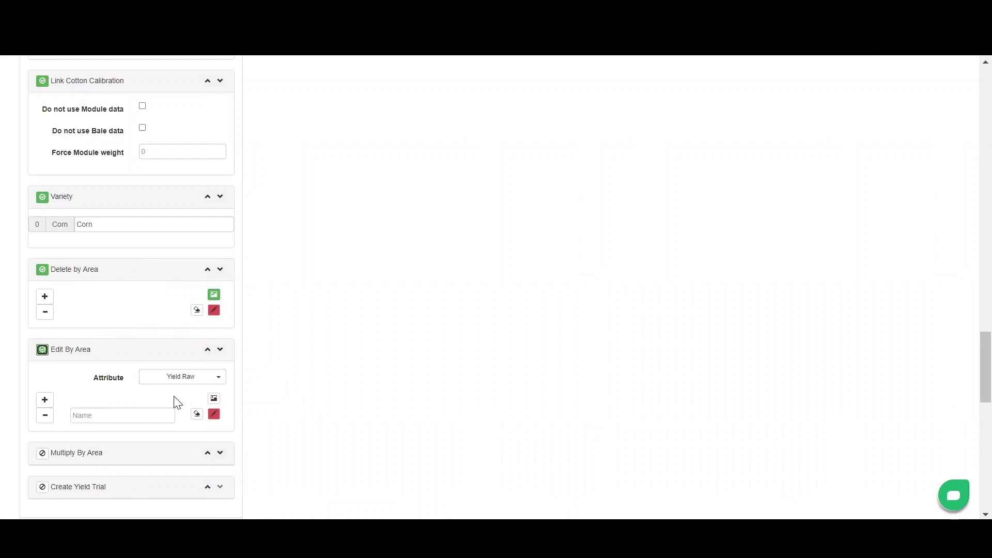
scroll(174, 398, down, 1)
click(41, 389)
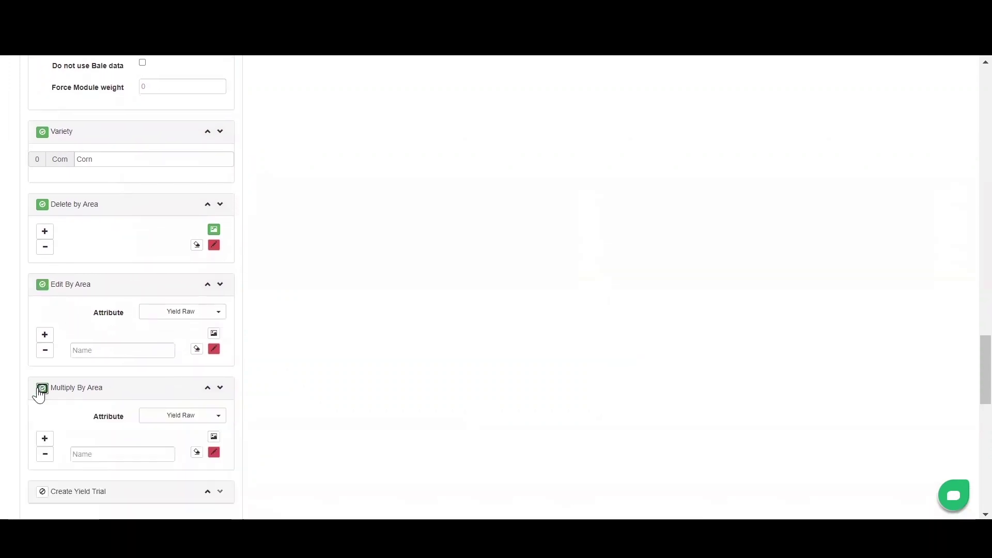
scroll(143, 421, down, 1)
scroll(143, 422, down, 1)
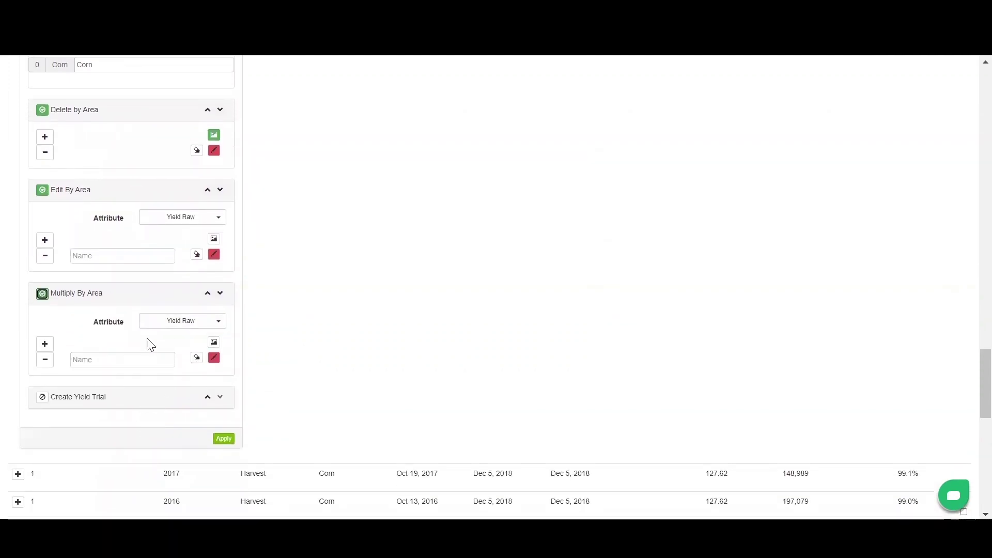
click(42, 398)
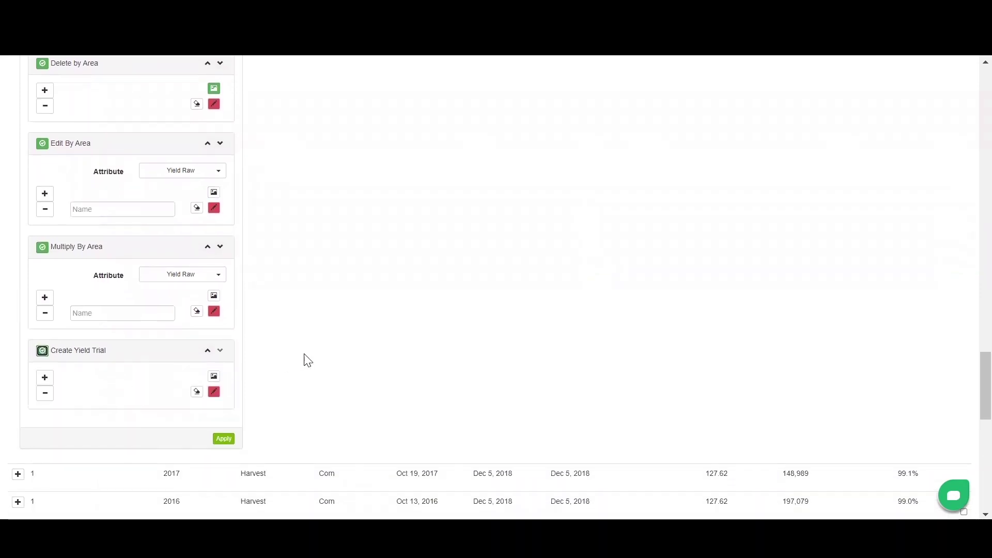
Compare the original and filtered yield maps, and examine the original data's histogram, colour legend and statistics.
scroll(341, 360, up, 20)
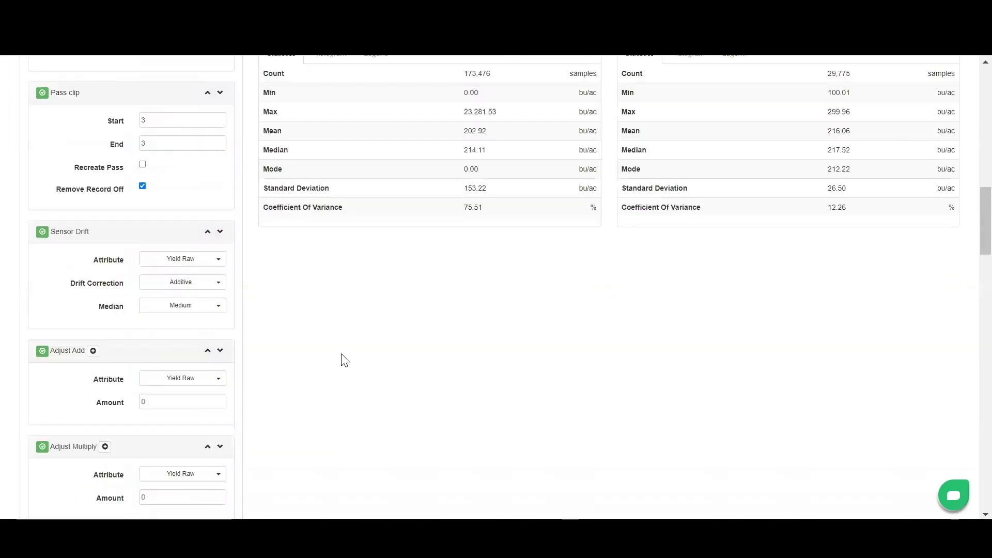
scroll(345, 360, up, 7)
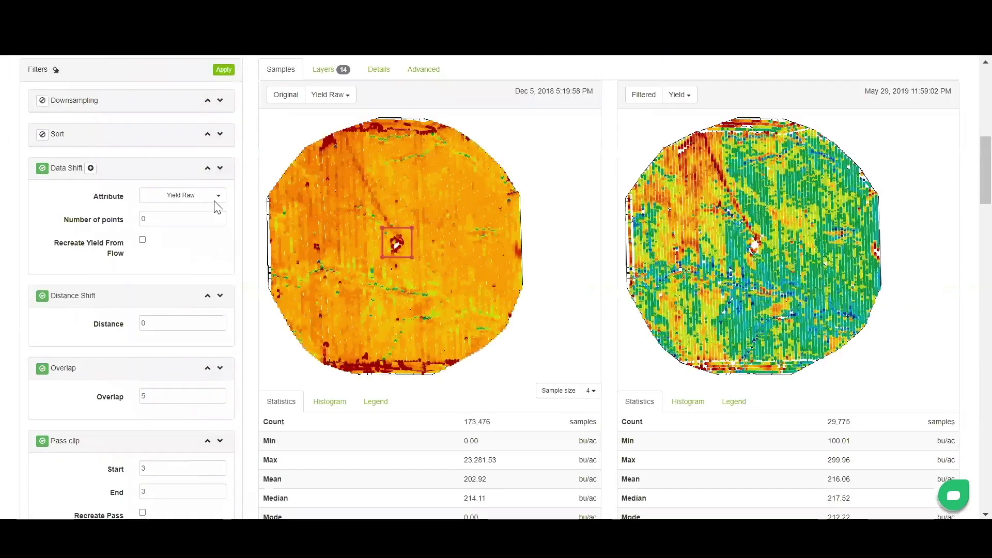
scroll(220, 210, up, 3)
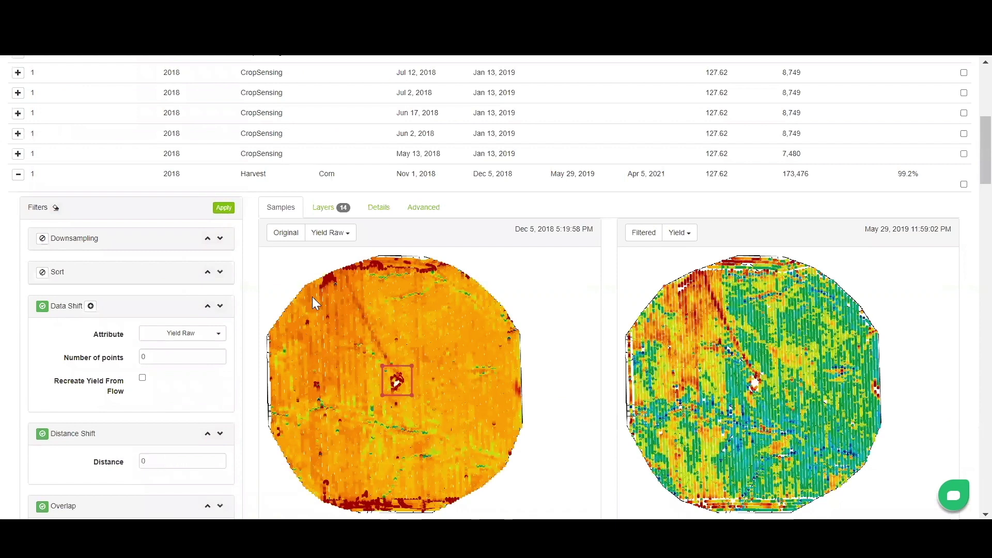
scroll(312, 298, down, 1)
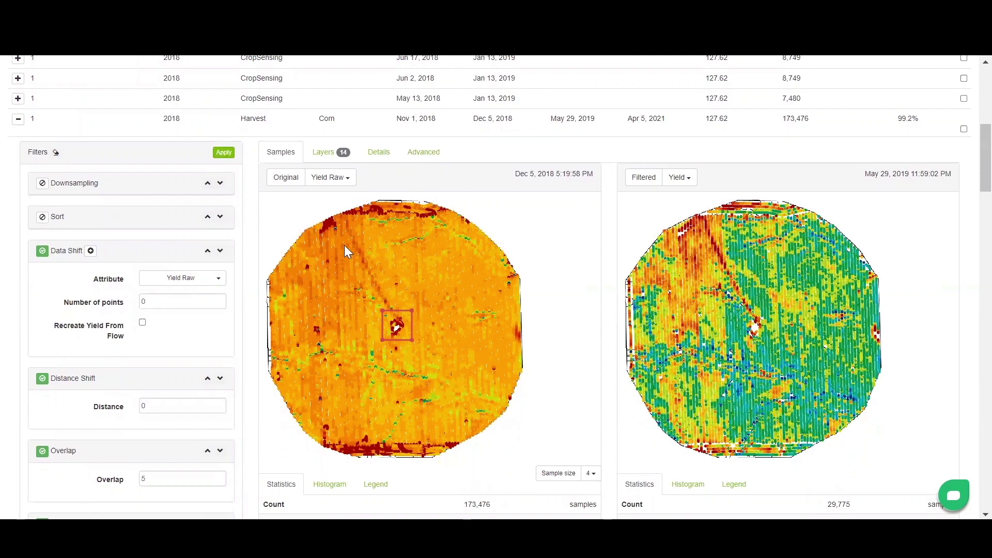
scroll(344, 245, down, 2)
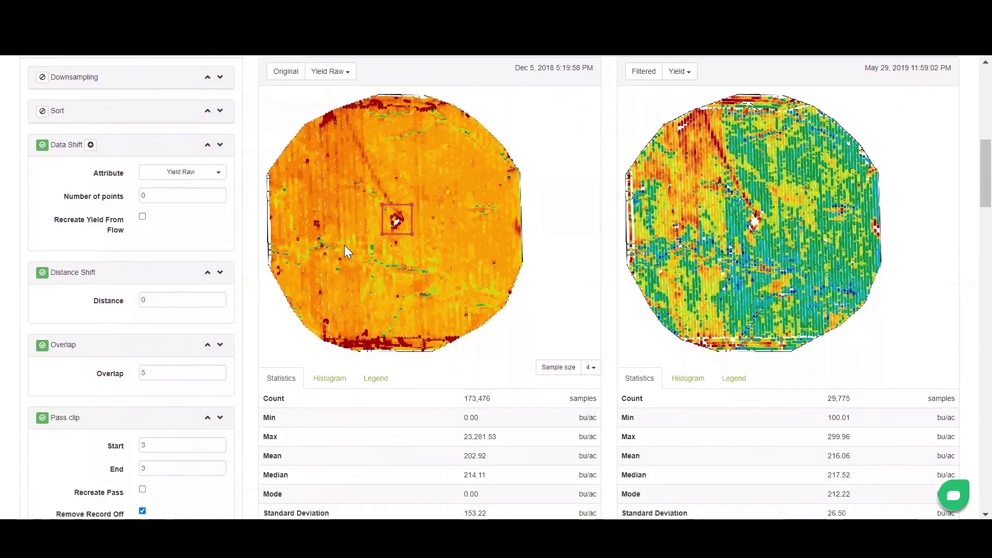
scroll(344, 246, down, 1)
click(328, 328)
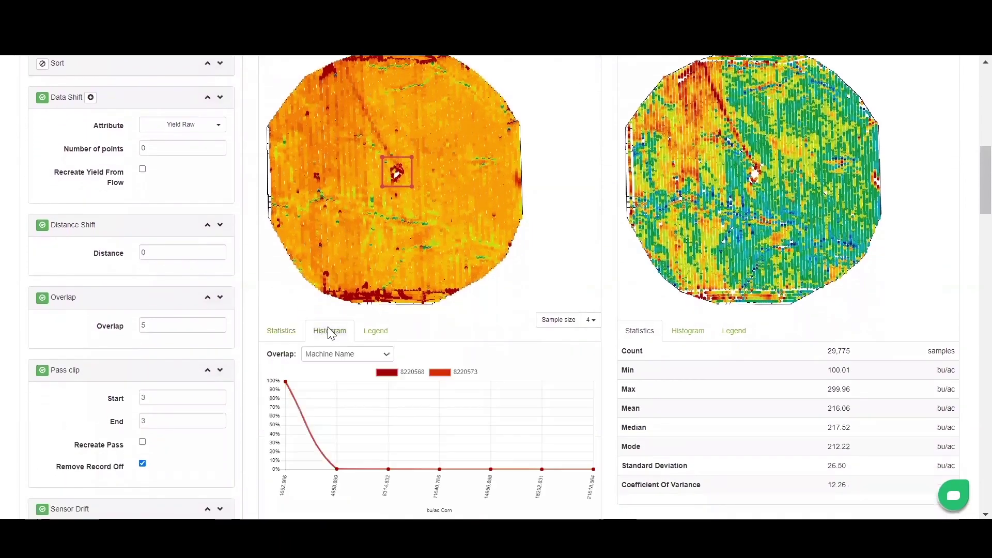
scroll(427, 414, down, 1)
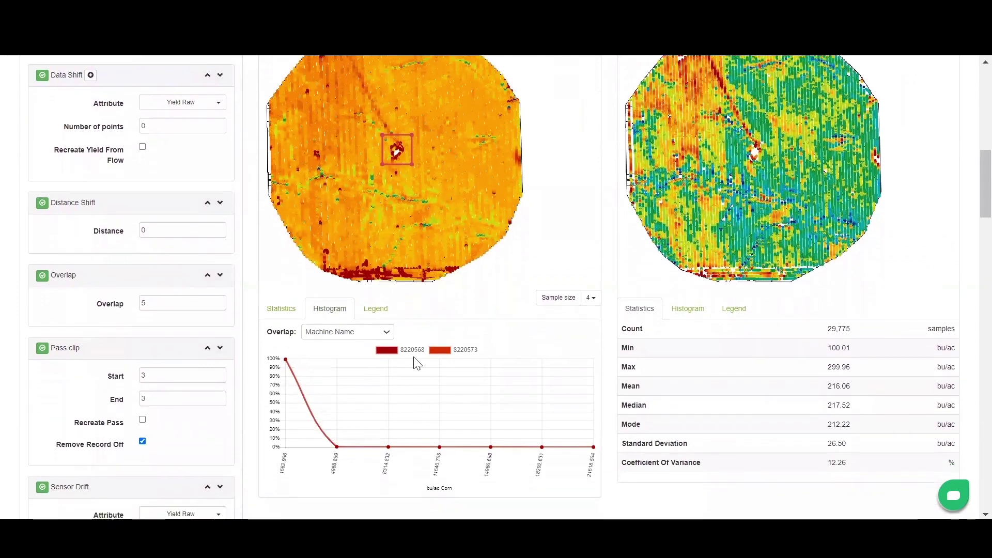
click(383, 309)
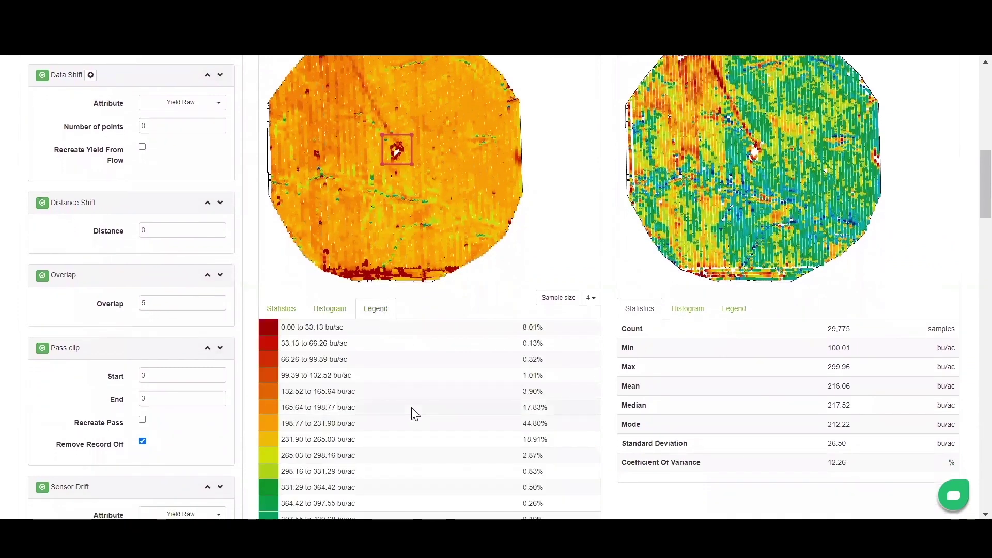
scroll(412, 412, down, 3)
scroll(415, 414, up, 4)
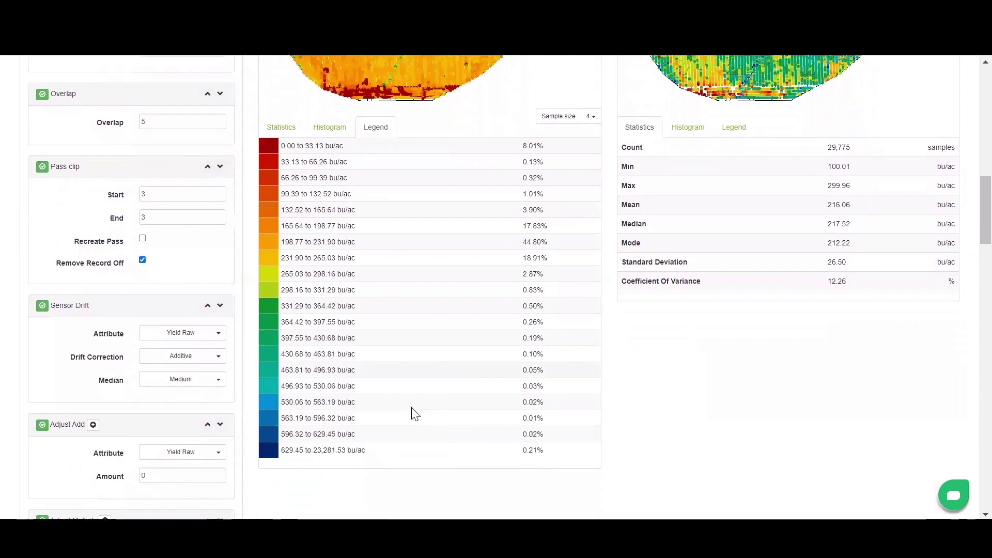
click(284, 334)
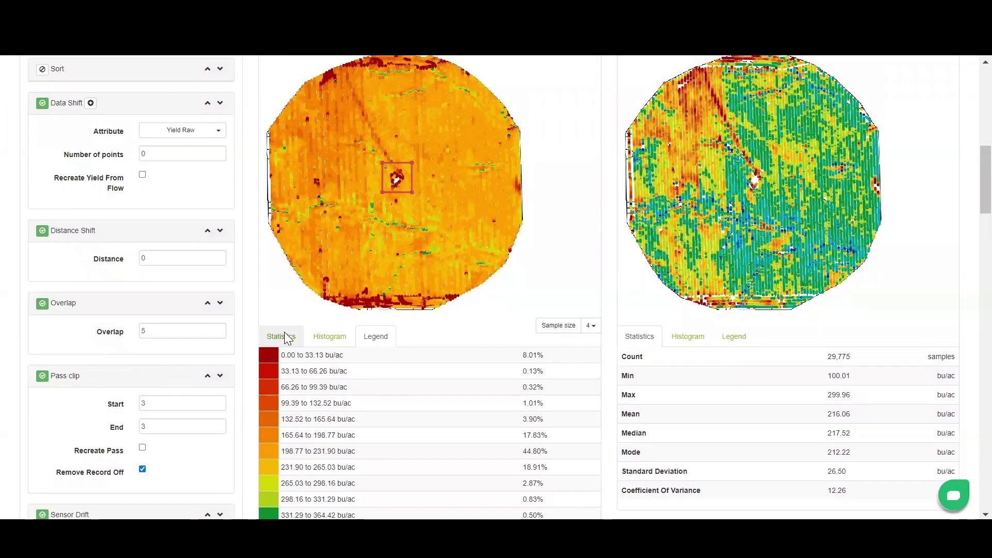
Create the Elevation surface layer for the 2018 corn harvest and look through its statistics and derived terrain layer options.
scroll(284, 333, up, 3)
scroll(286, 339, up, 1)
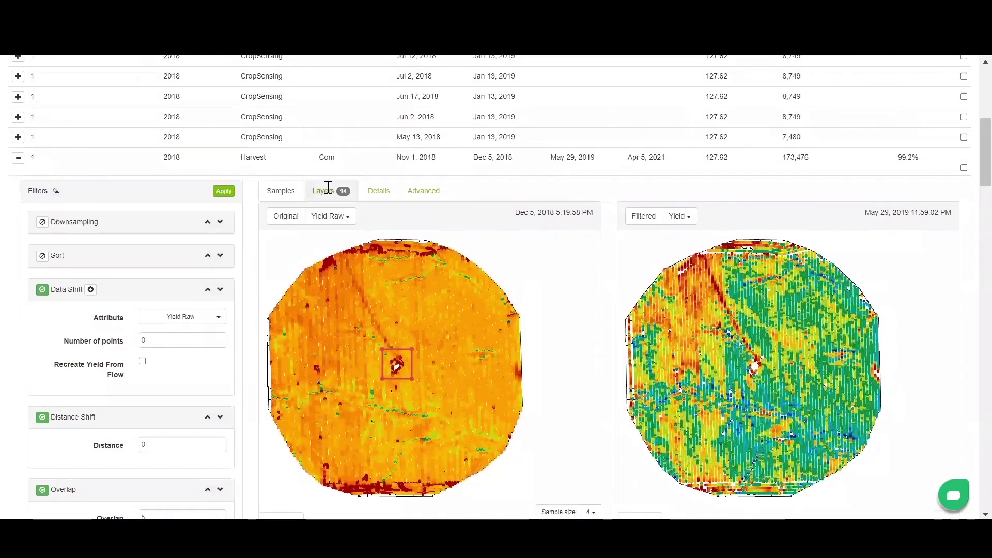
click(326, 190)
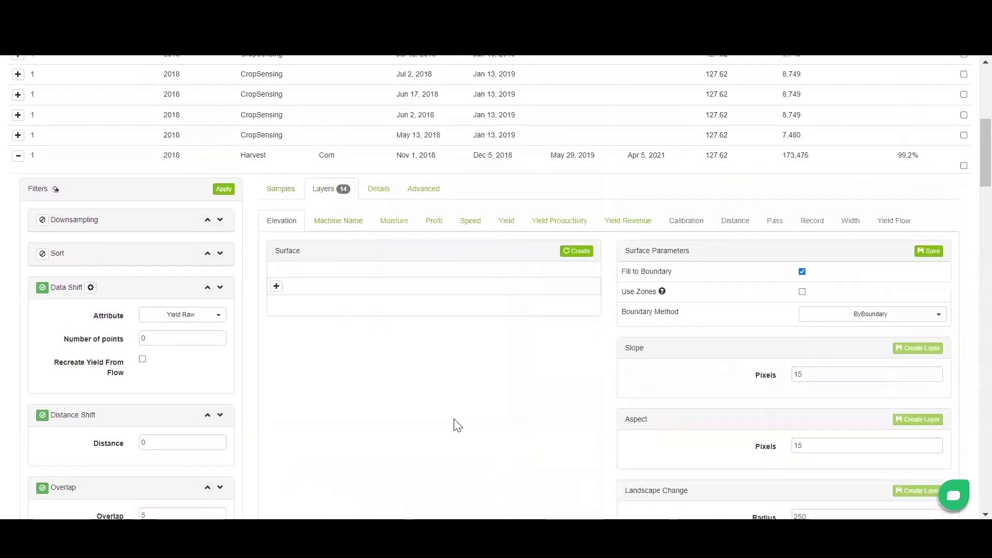
scroll(455, 424, down, 1)
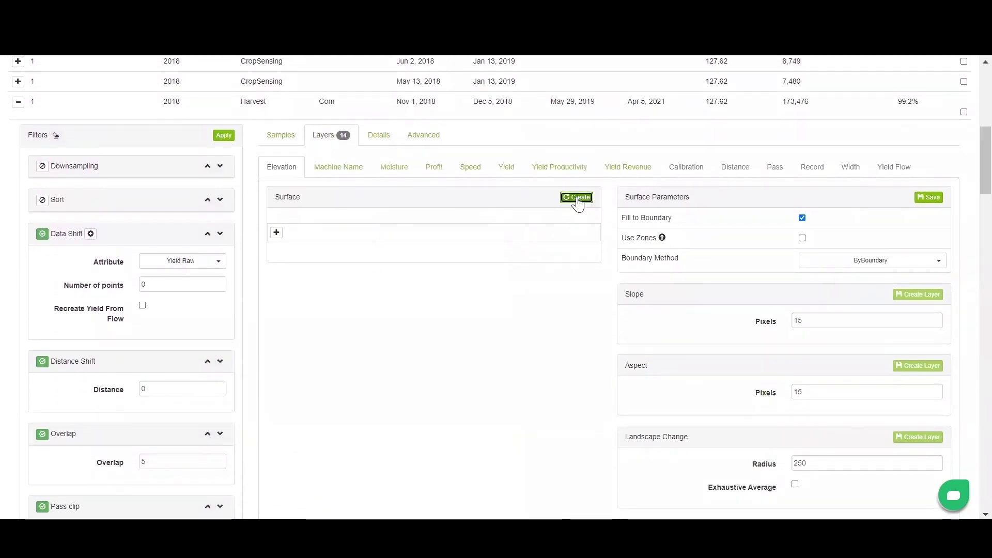
click(578, 199)
scroll(527, 395, down, 1)
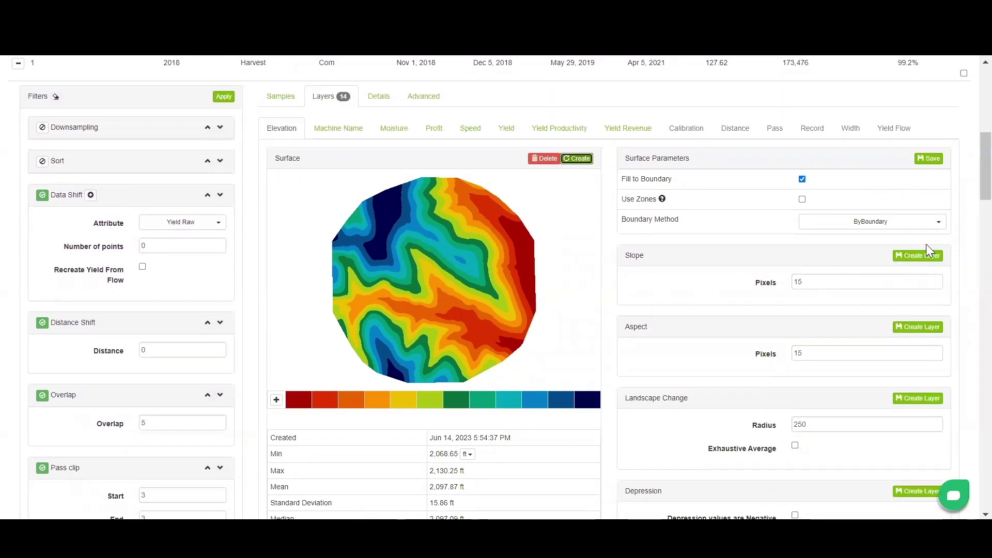
scroll(813, 394, down, 4)
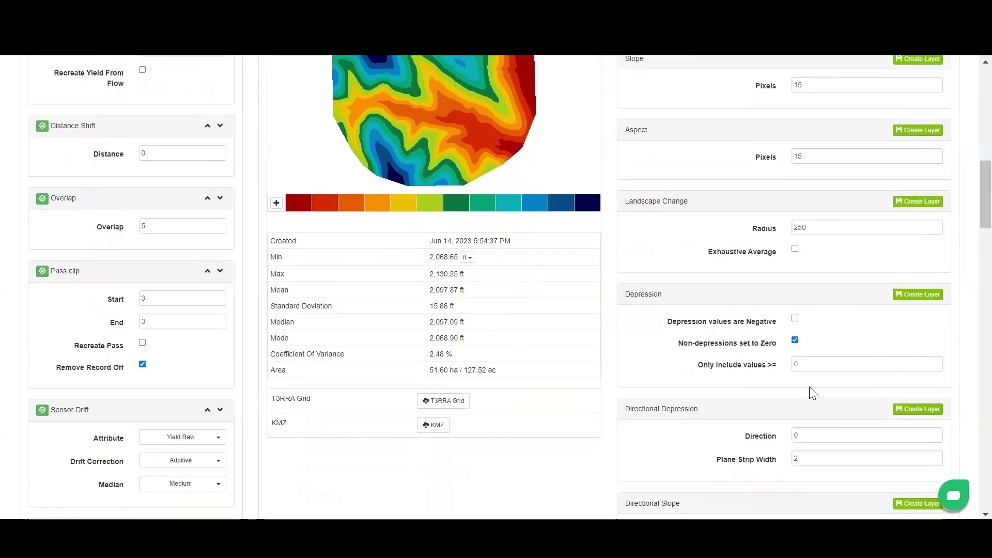
scroll(813, 394, down, 5)
scroll(813, 393, up, 13)
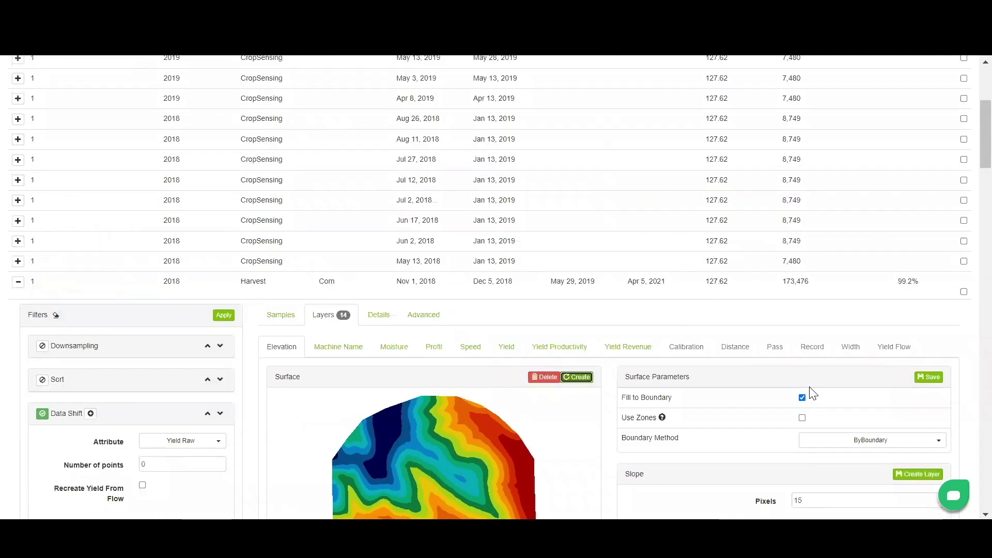
scroll(813, 394, down, 2)
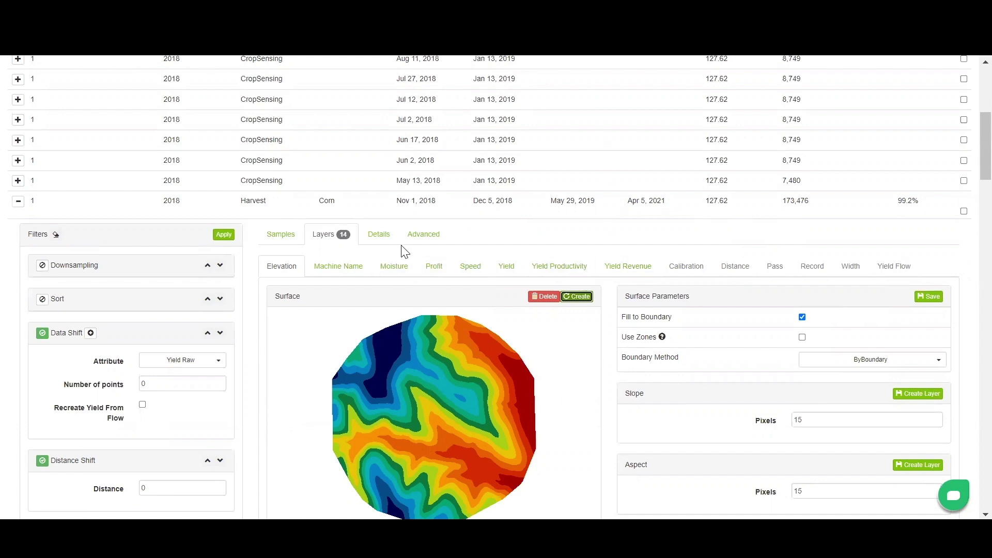
Review the 2018 corn harvest's details and export options, and its advanced options for bulk loading, layer uploading, filter copying, attribute editing and variety renaming.
click(382, 235)
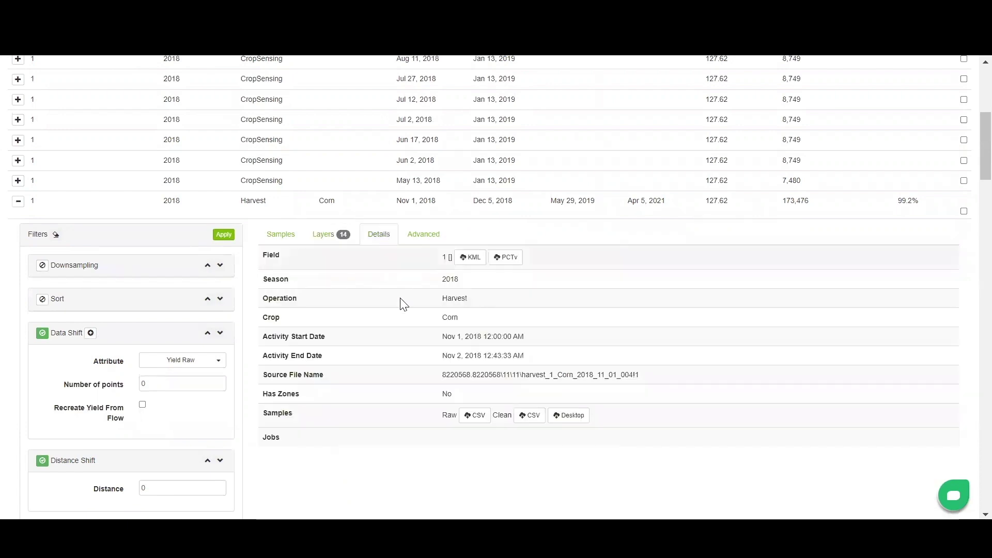
scroll(419, 350, down, 1)
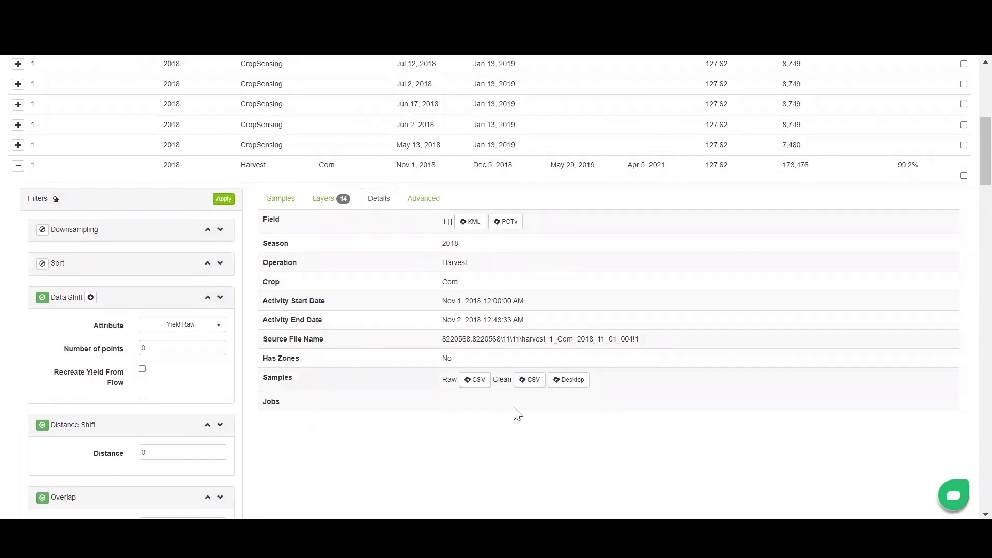
click(423, 199)
scroll(504, 308, down, 2)
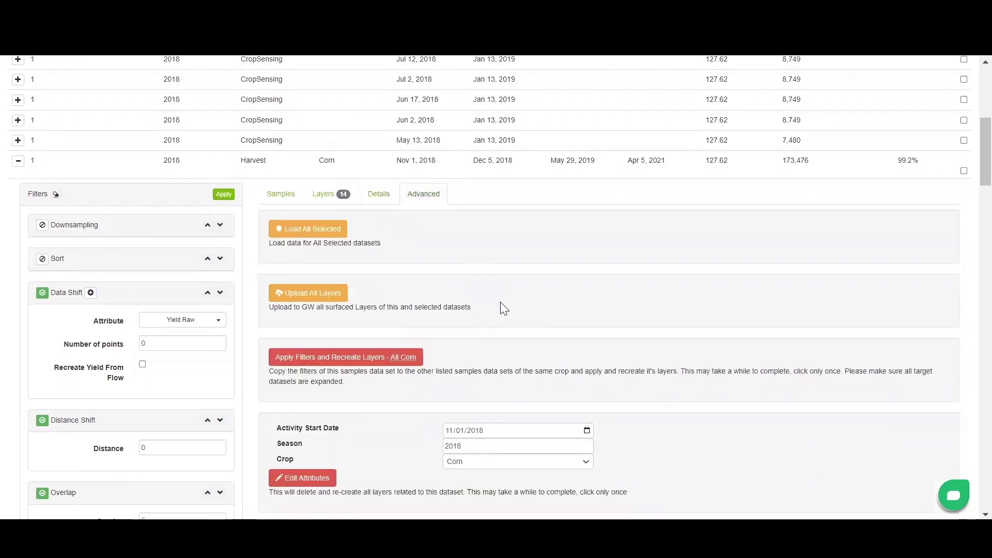
scroll(644, 340, down, 3)
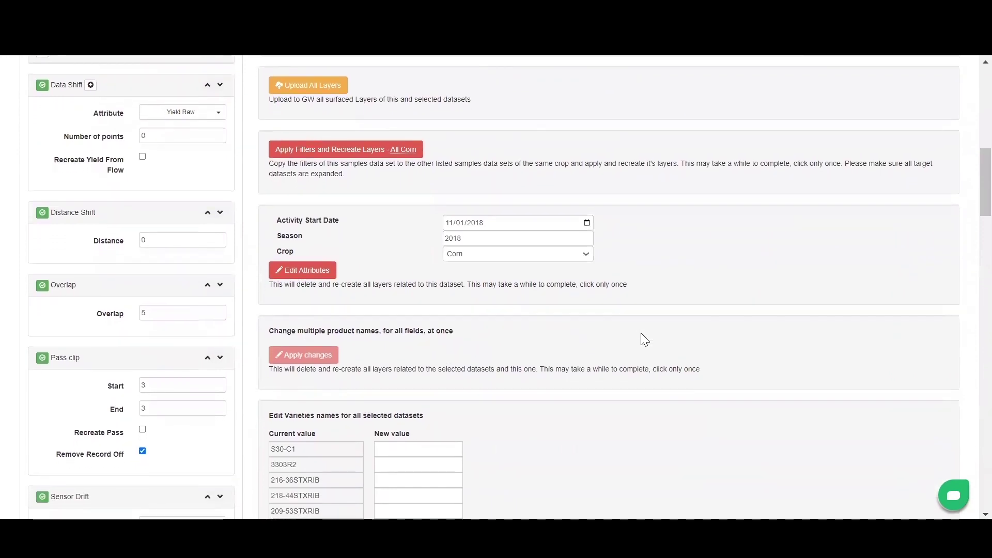
scroll(642, 335, down, 2)
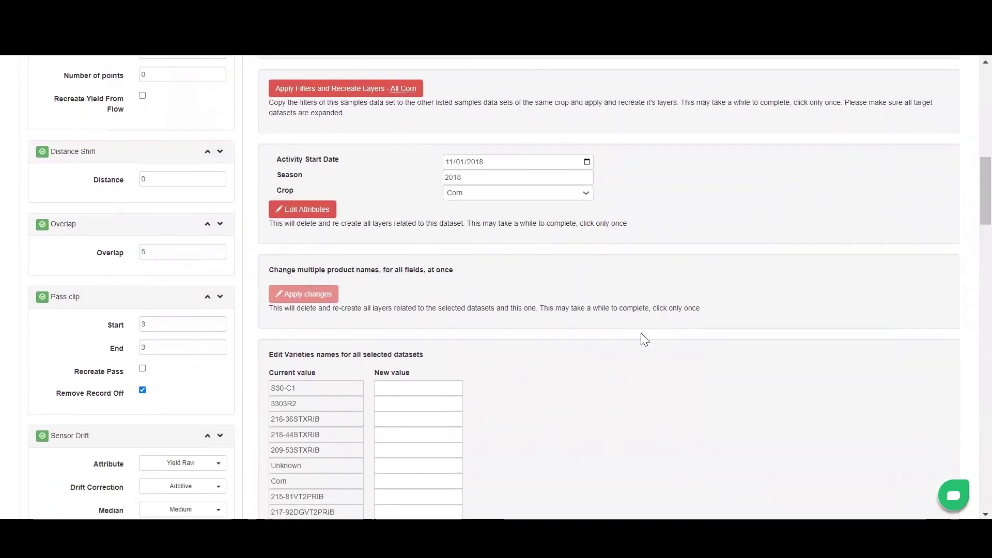
scroll(645, 339, down, 4)
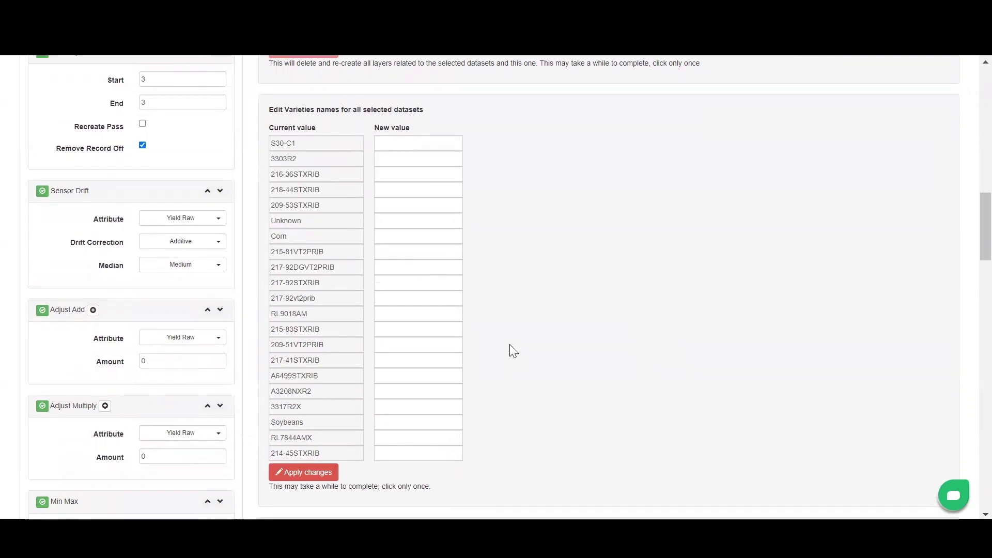
scroll(509, 344, down, 4)
scroll(510, 344, down, 2)
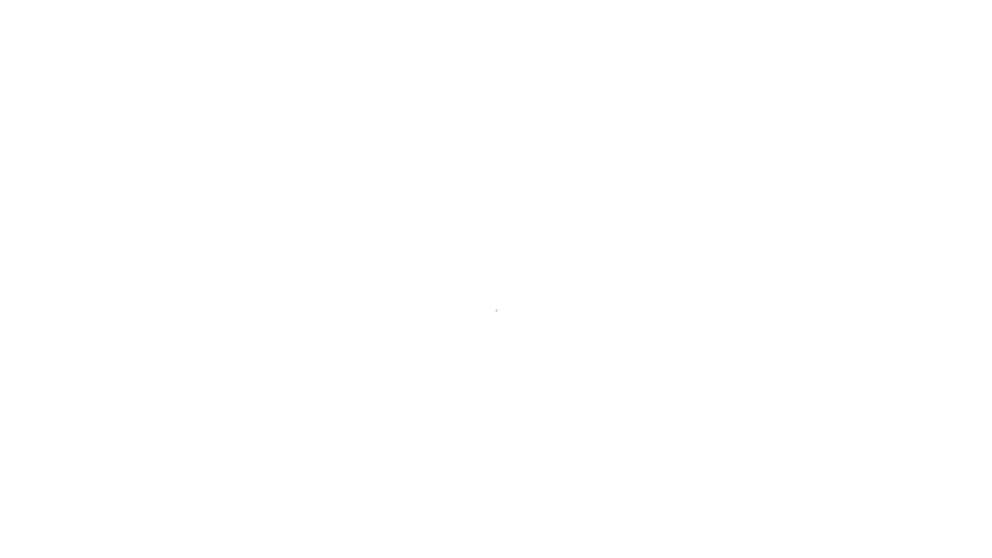